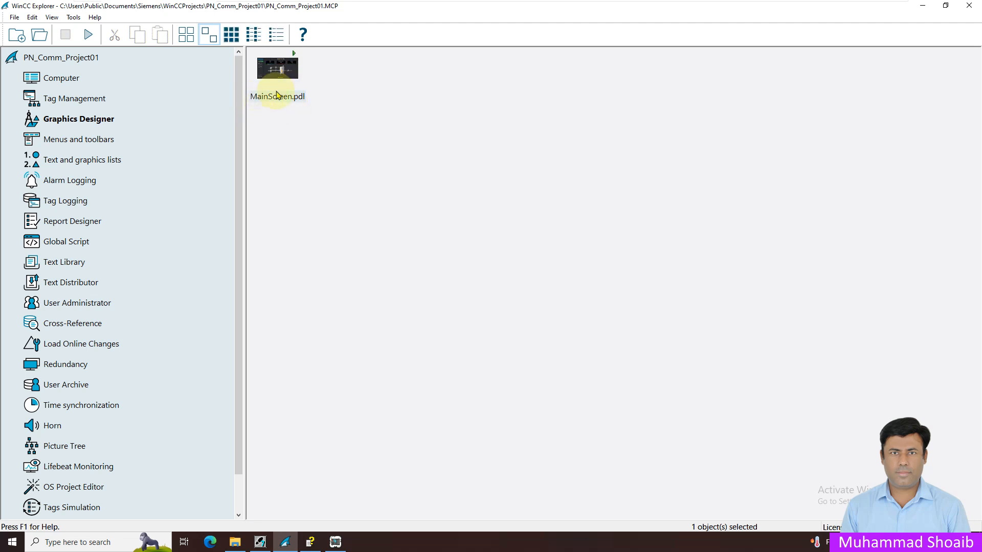
- Open the MainScreen.pdl picture for editing in Graphics Designer
{"action": "right_click", "coordinate": [289, 72]}
{"action": "left_click", "coordinate": [326, 76]}
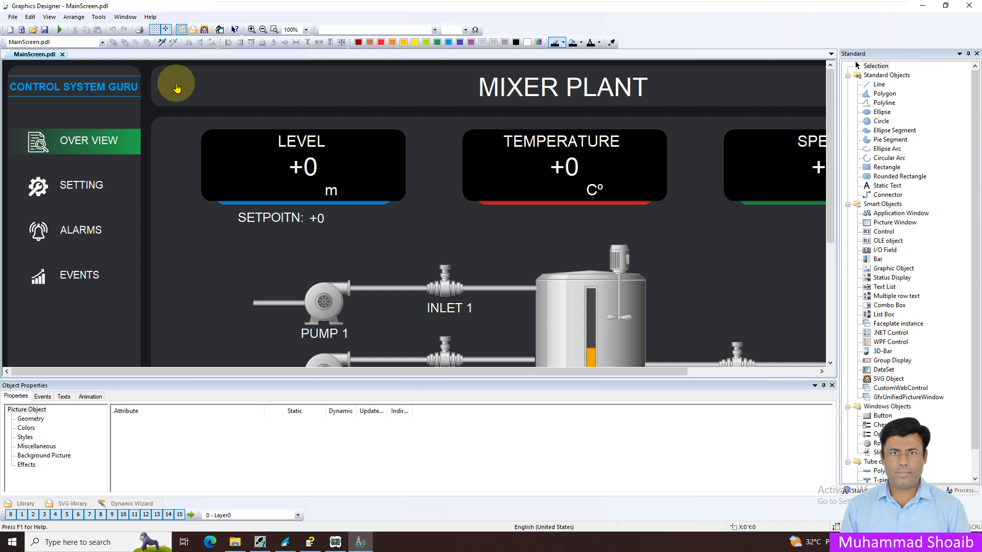
- Delete the three tubes of the Pump 1 line: before the pump, between pump and Inlet 1 valve, and between valve and tank
{"action": "left_click", "coordinate": [295, 306]}
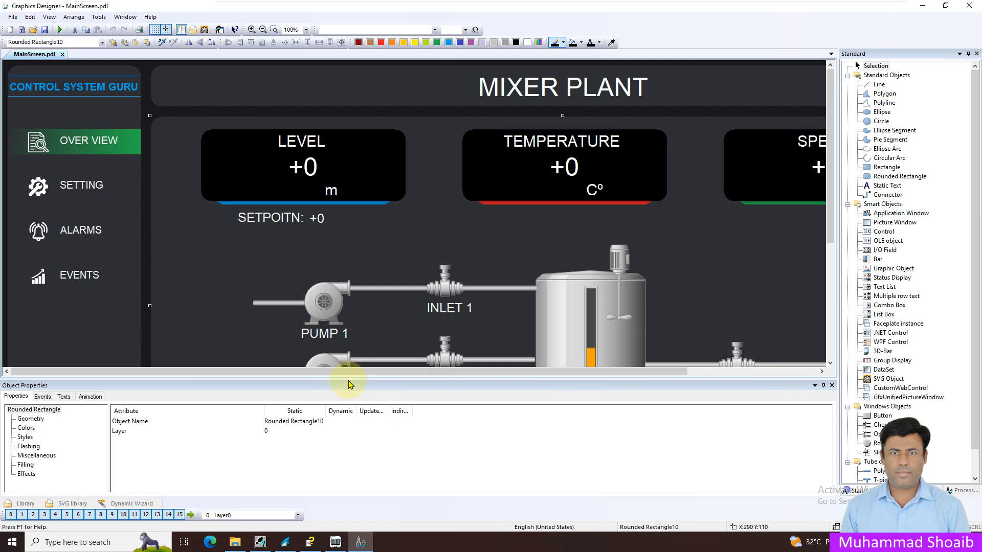
{"action": "left_click", "coordinate": [283, 305]}
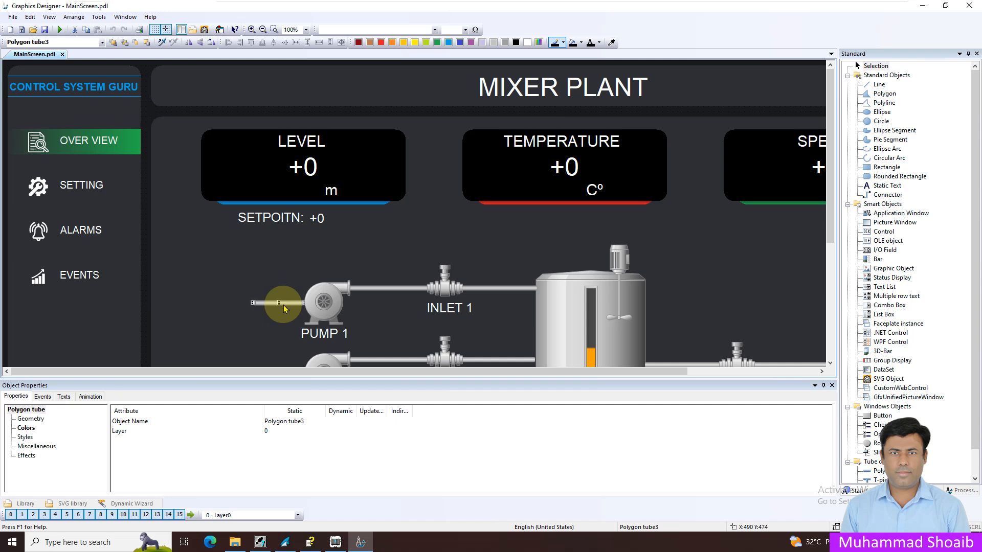
{"action": "key", "text": "Delete"}
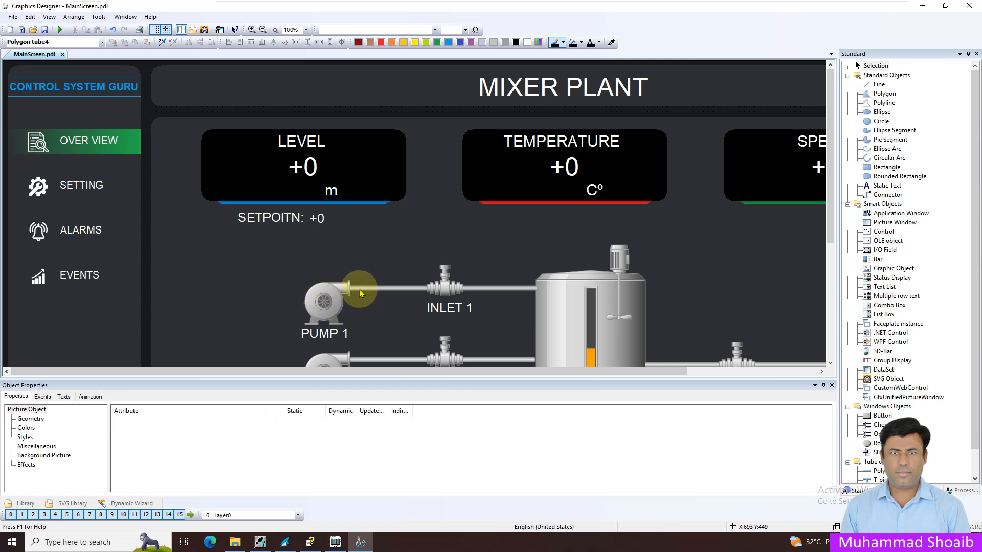
{"action": "left_click", "coordinate": [361, 288]}
{"action": "key", "text": "Delete"}
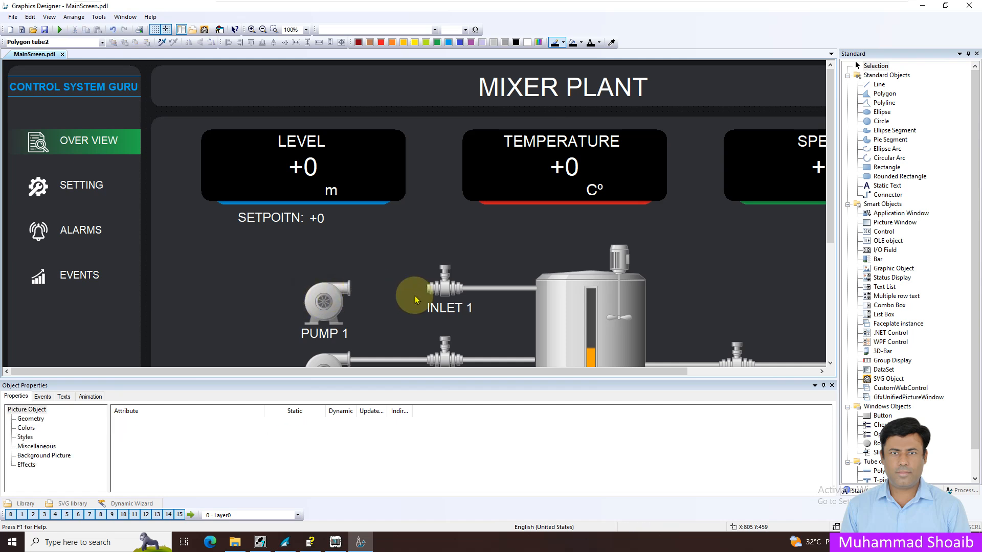
{"action": "left_click", "coordinate": [473, 287]}
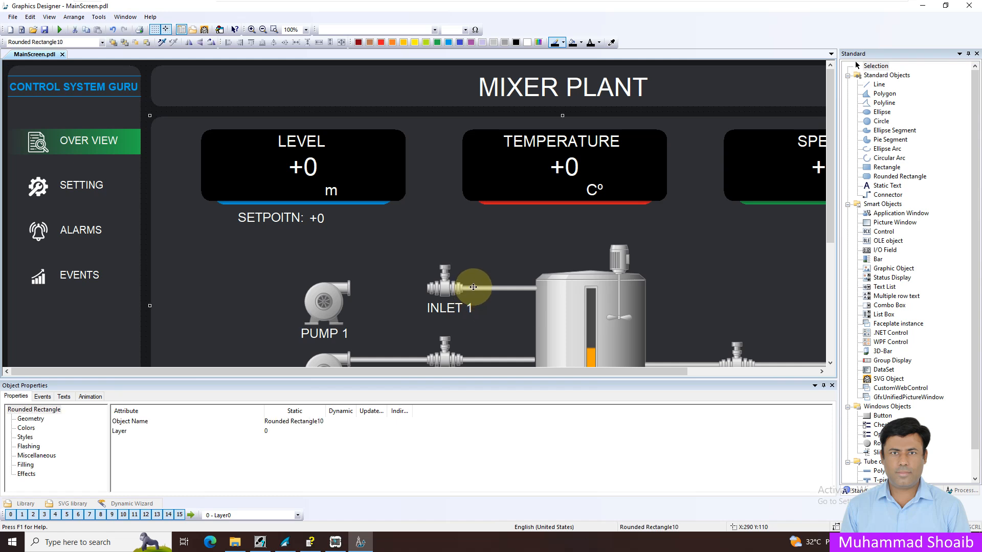
{"action": "left_click", "coordinate": [542, 289]}
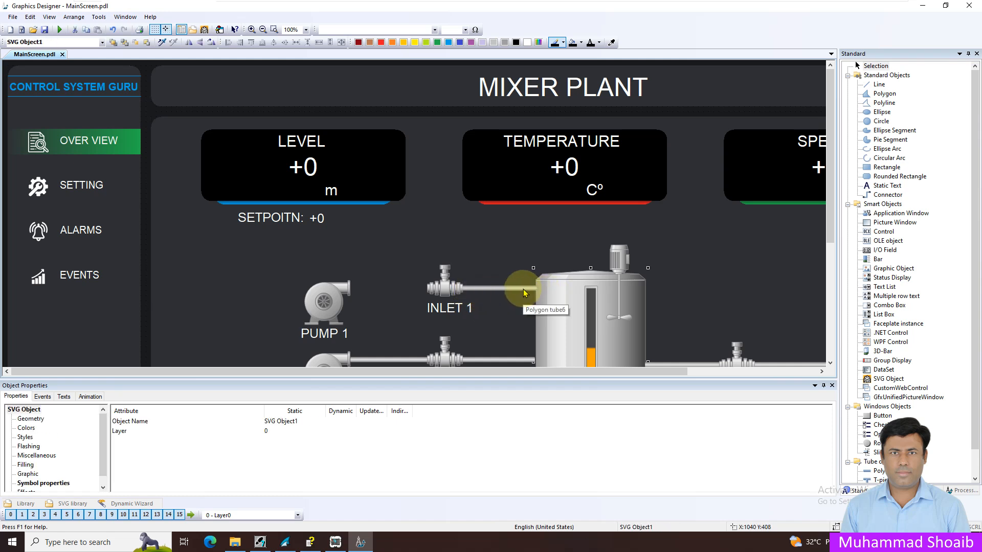
{"action": "left_click", "coordinate": [523, 289]}
{"action": "key", "text": "Delete"}
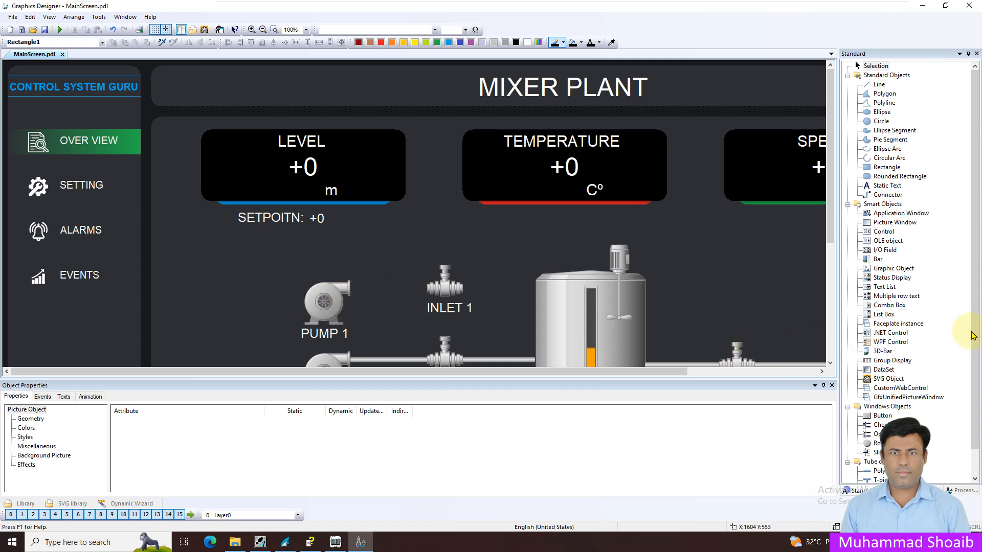
- Draw a horizontal polygon tube about 110 wide on the suction side of Pump 1, starting at about X 450, Y 470
{"action": "left_click_drag", "start_coordinate": [975, 327], "coordinate": [971, 356]}
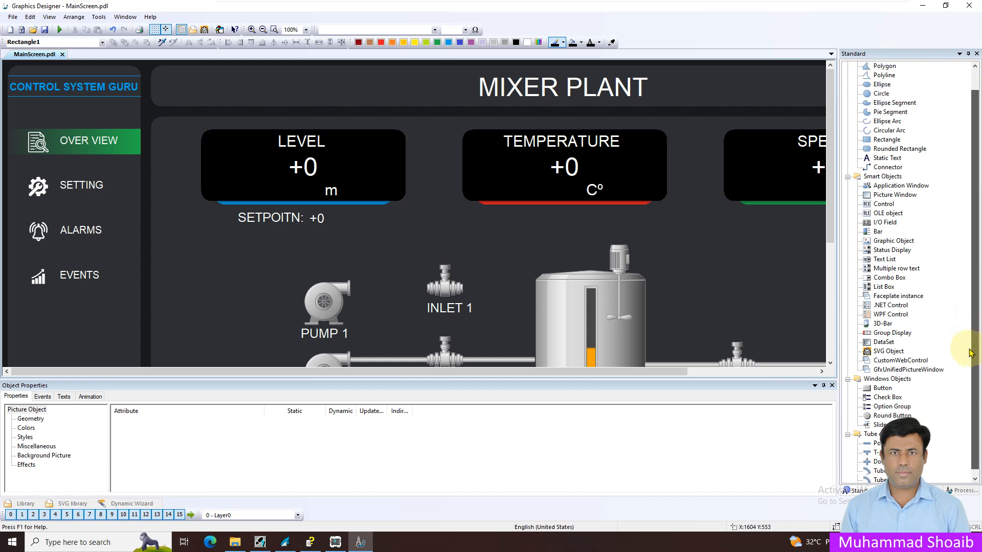
{"action": "left_click", "coordinate": [869, 435]}
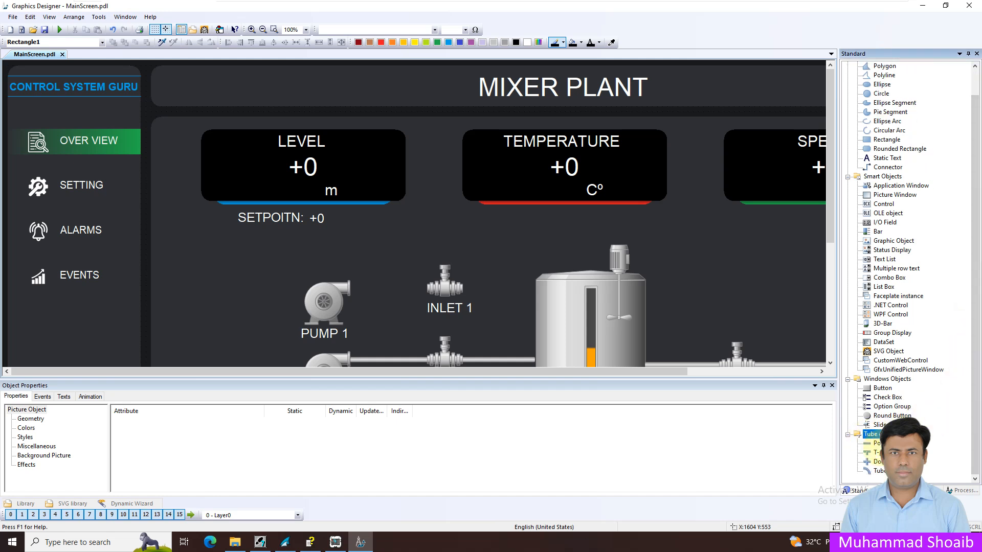
{"action": "left_click", "coordinate": [876, 444]}
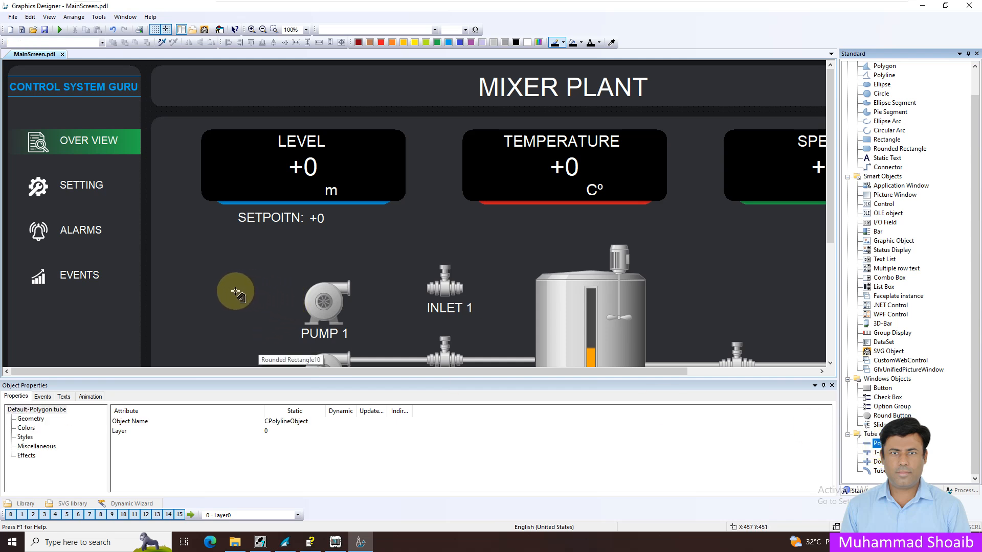
{"action": "left_click_drag", "start_coordinate": [232, 301], "coordinate": [290, 305]}
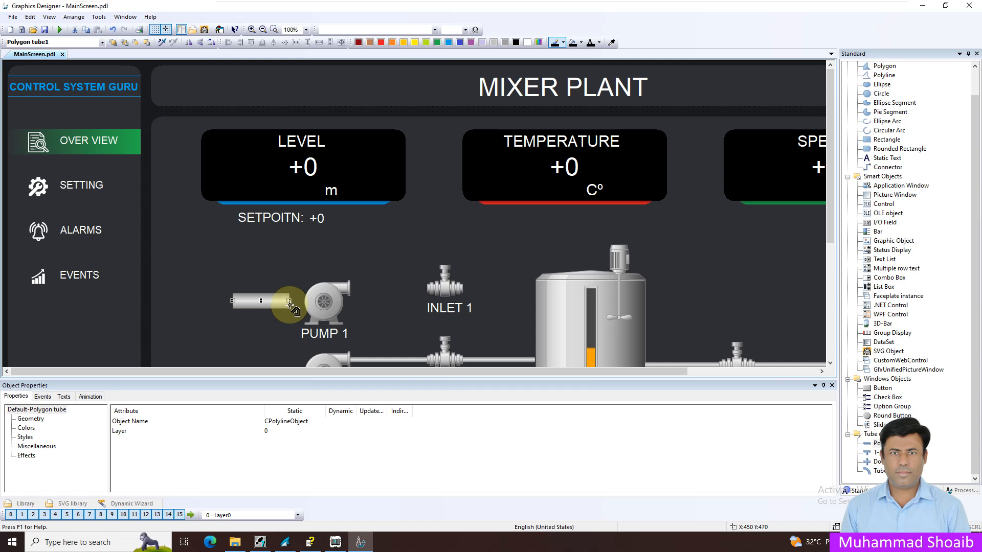
{"action": "left_click", "coordinate": [291, 306]}
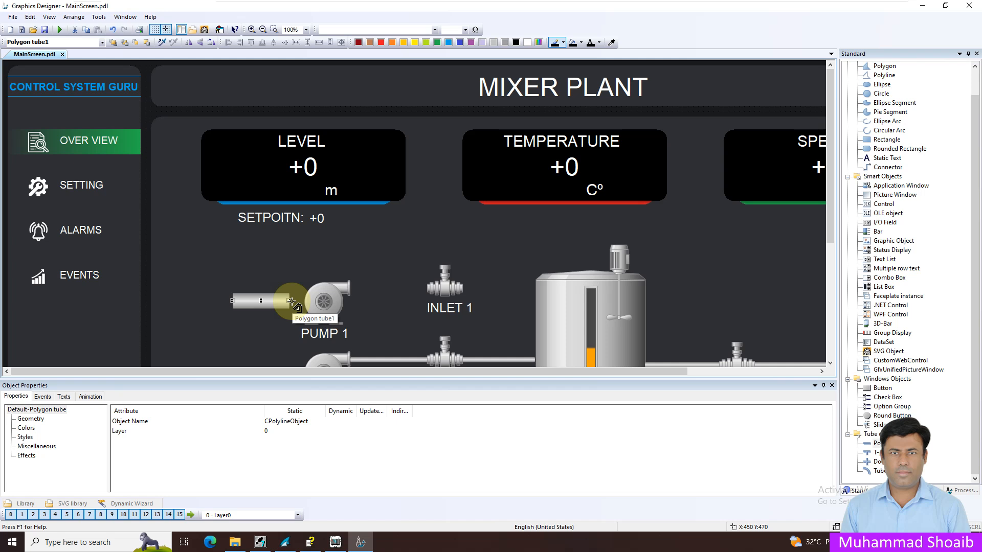
{"action": "double_click", "coordinate": [292, 300]}
{"action": "right_click", "coordinate": [287, 306]}
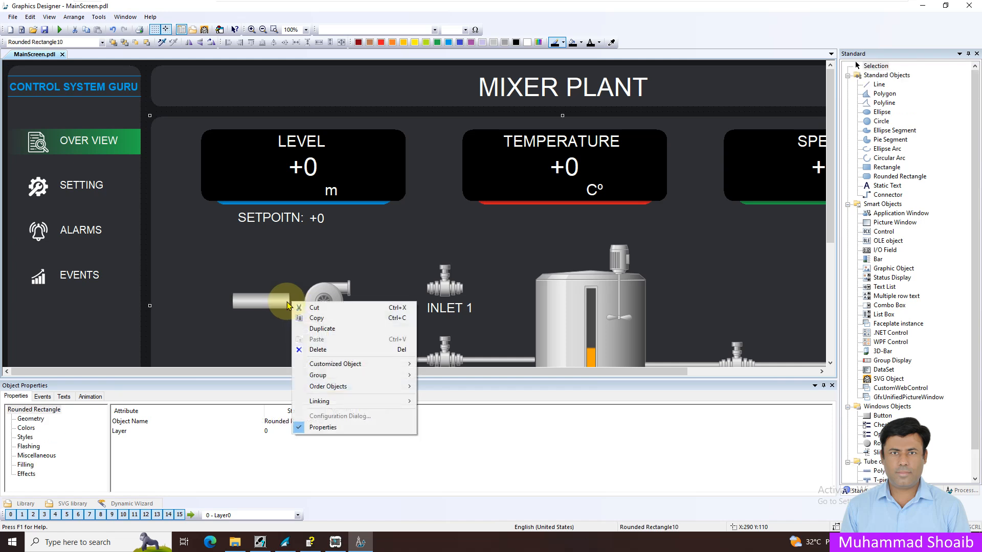
- Set the line weight of the new tube beside Pump 1 to 10
{"action": "left_click", "coordinate": [282, 300]}
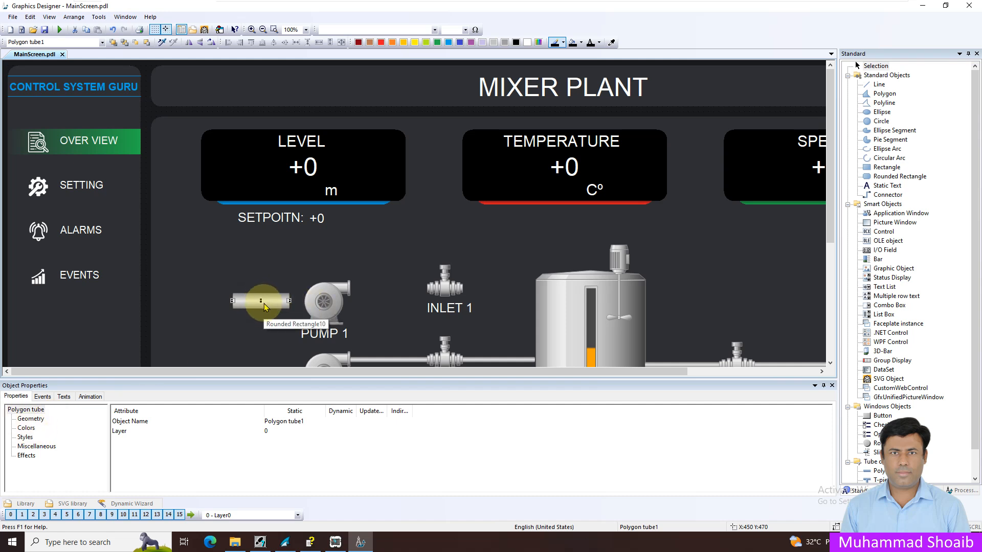
{"action": "left_click", "coordinate": [28, 430]}
{"action": "left_click", "coordinate": [32, 438]}
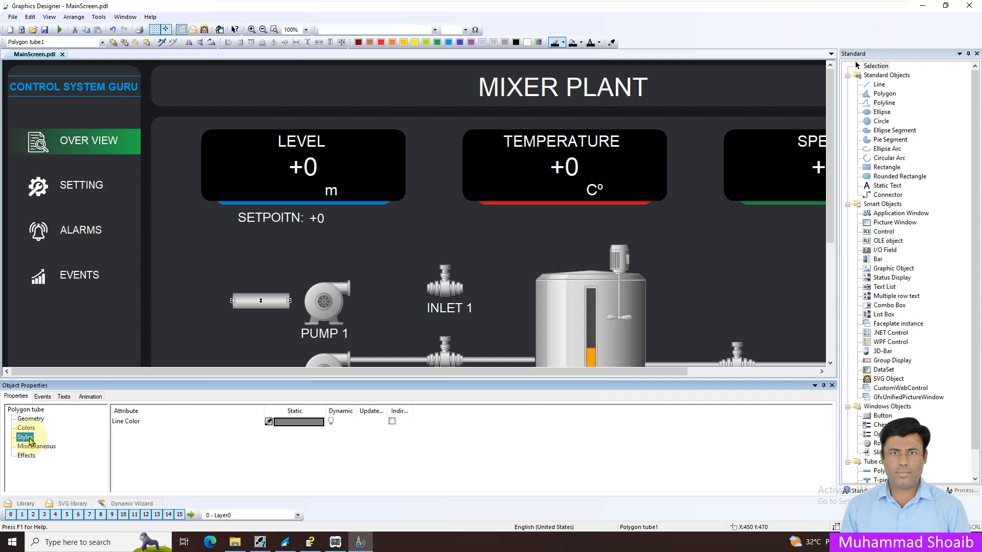
{"action": "left_click", "coordinate": [277, 424]}
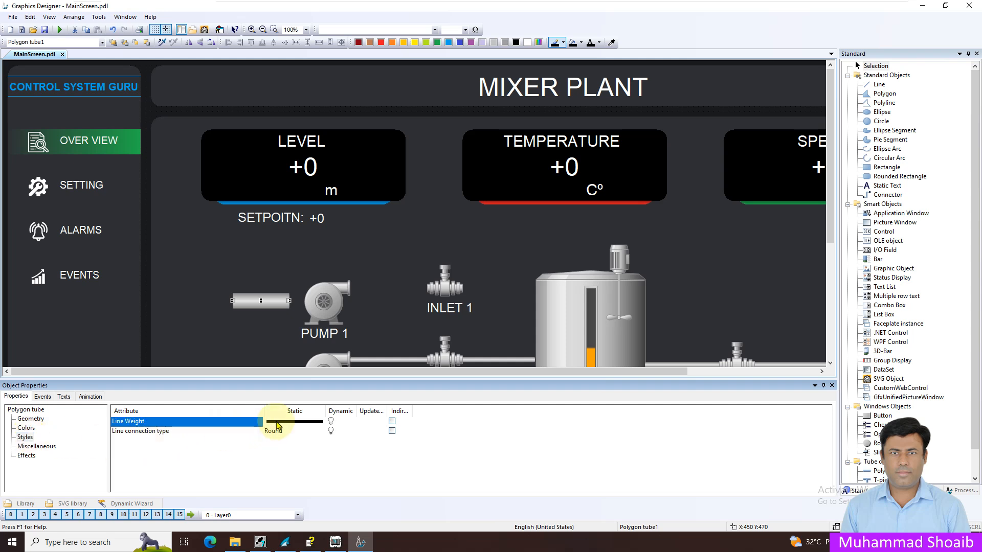
{"action": "double_click", "coordinate": [301, 426]}
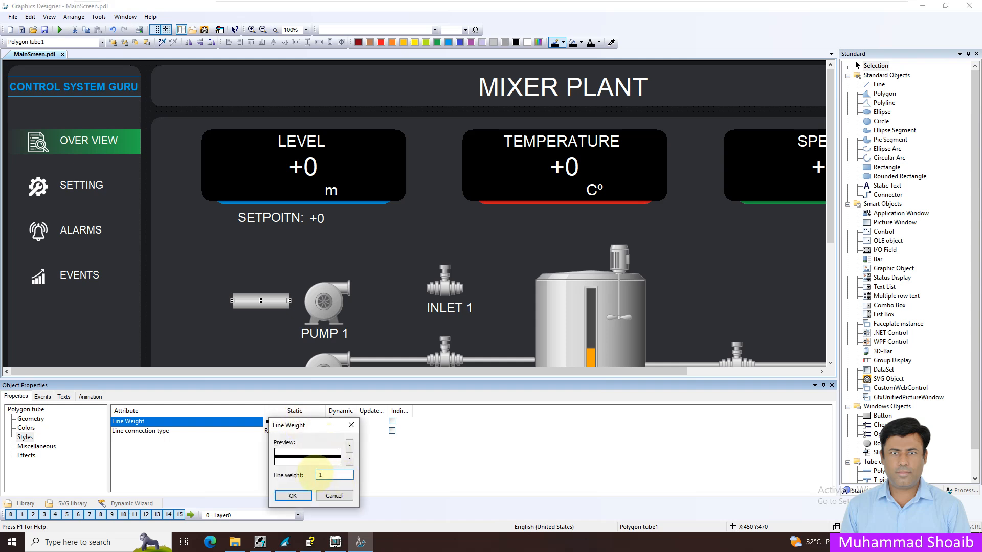
{"action": "type", "text": "10"}
{"action": "key", "text": "Return"}
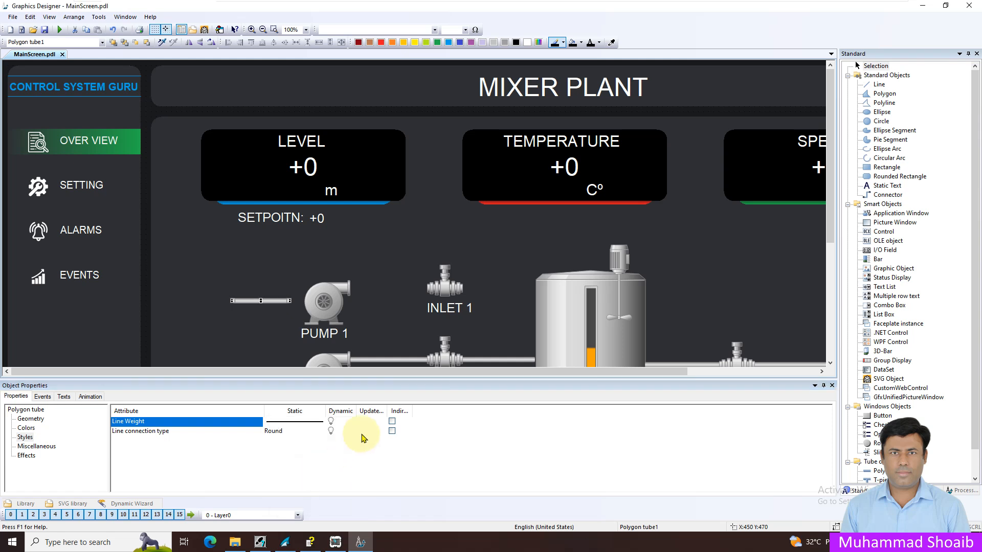
- Set the tube's Global Color Scheme to No and change its line color to light grey
{"action": "left_click", "coordinate": [27, 456]}
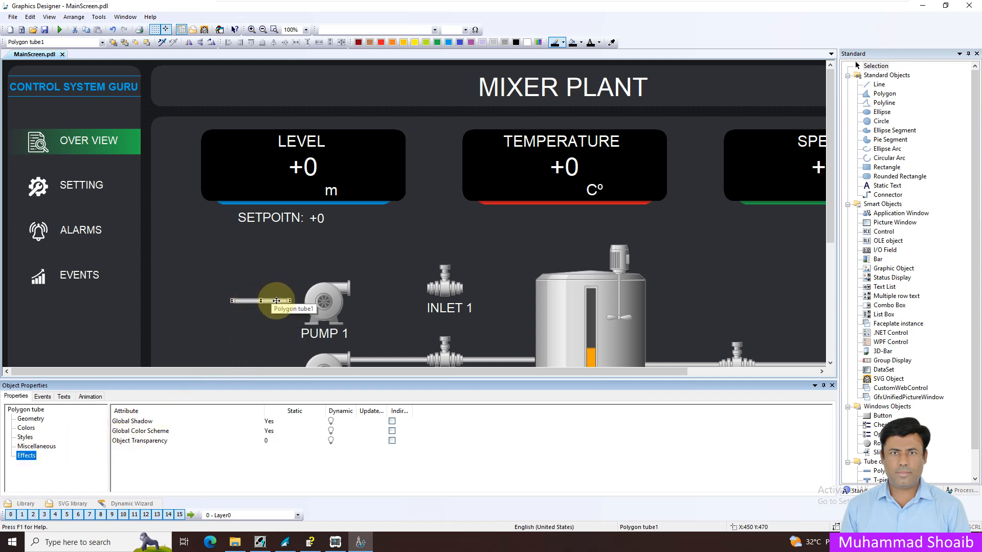
{"action": "left_click", "coordinate": [143, 433]}
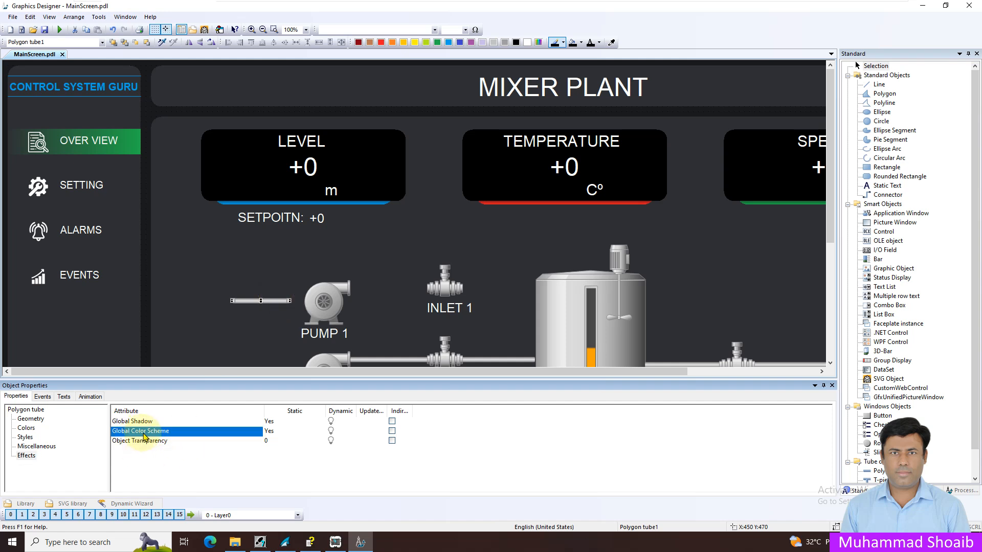
{"action": "double_click", "coordinate": [175, 436]}
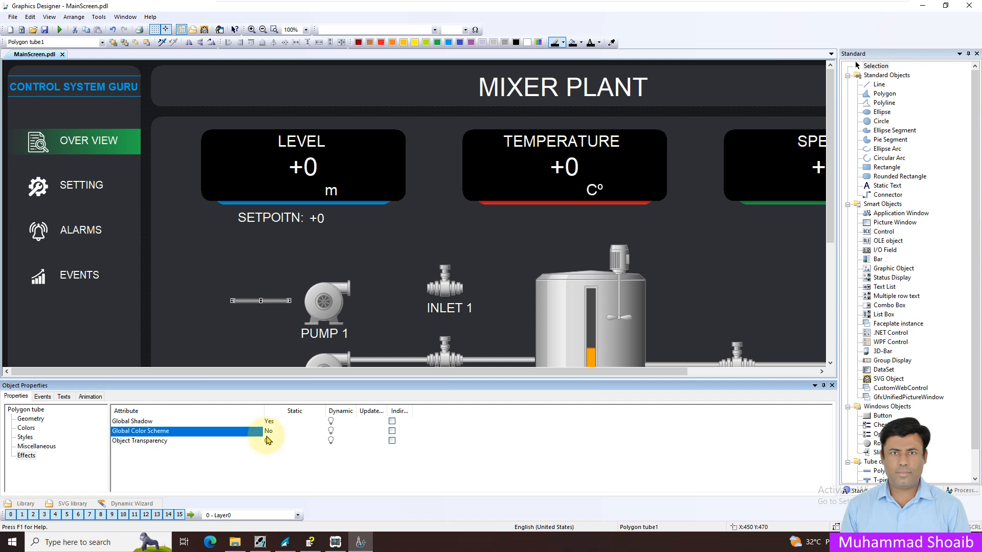
{"action": "left_click", "coordinate": [28, 430]}
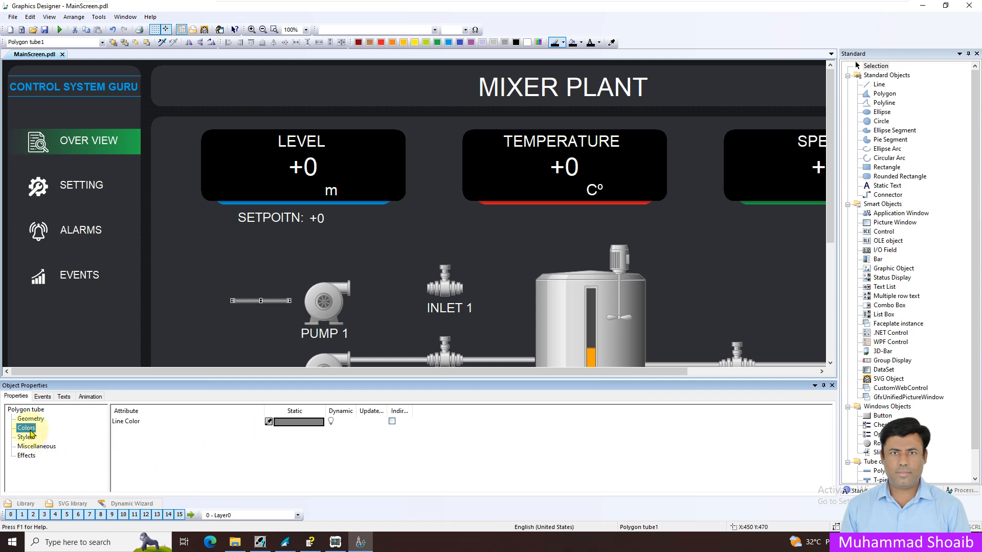
{"action": "double_click", "coordinate": [289, 422]}
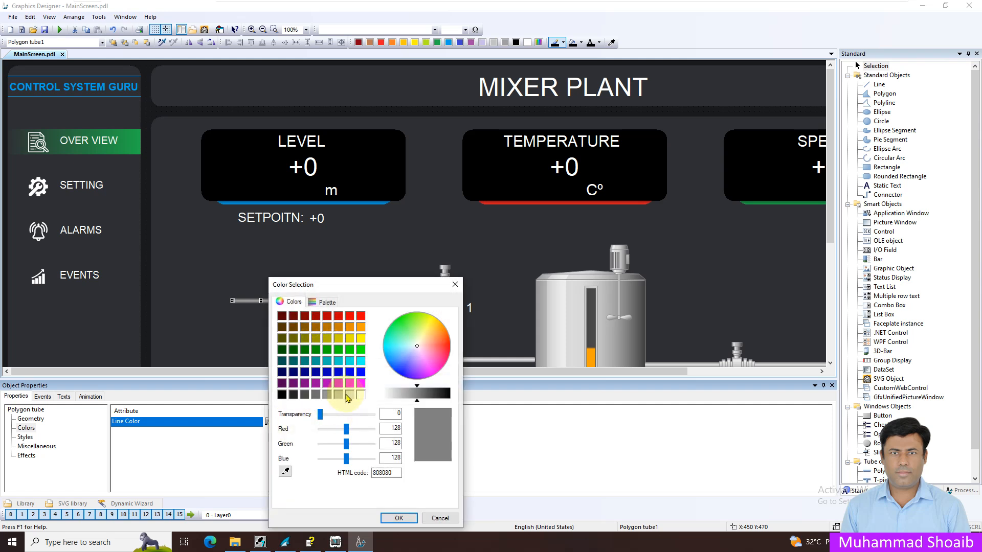
{"action": "left_click", "coordinate": [350, 394]}
{"action": "left_click", "coordinate": [399, 518]}
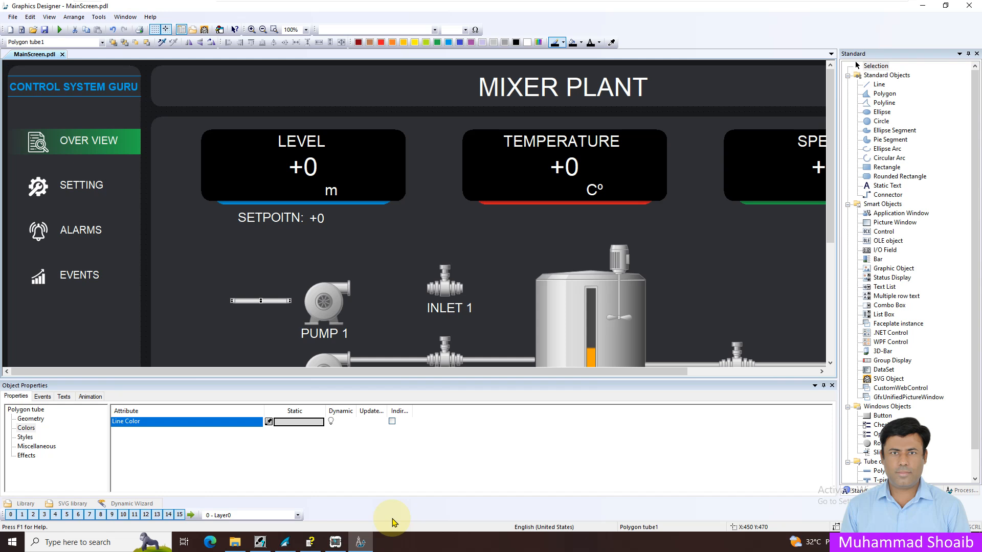
- Set the tube's width to 100 in its geometry properties
{"action": "left_click", "coordinate": [31, 419]}
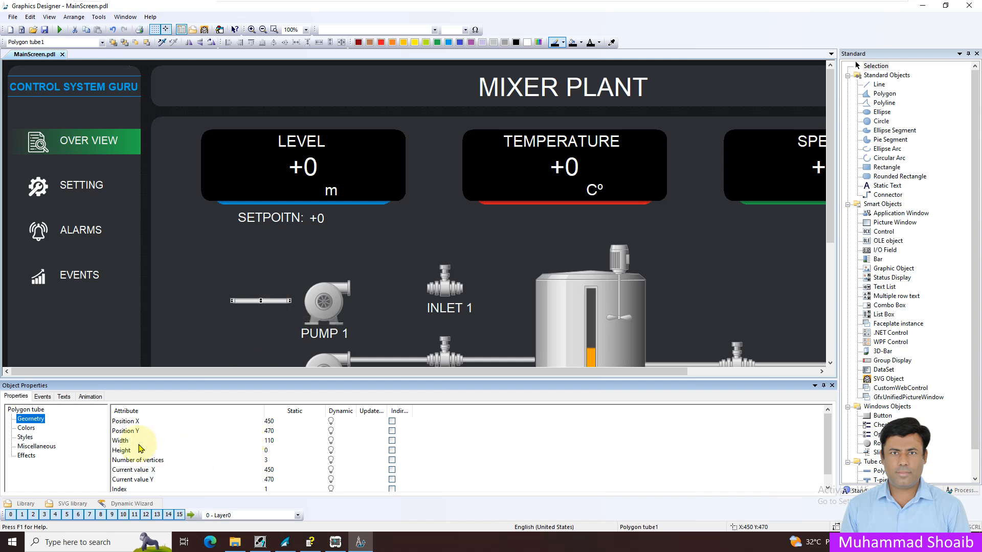
{"action": "left_click", "coordinate": [281, 442]}
{"action": "double_click", "coordinate": [281, 441]}
{"action": "type", "text": "10"}
{"action": "key", "text": "Return"}
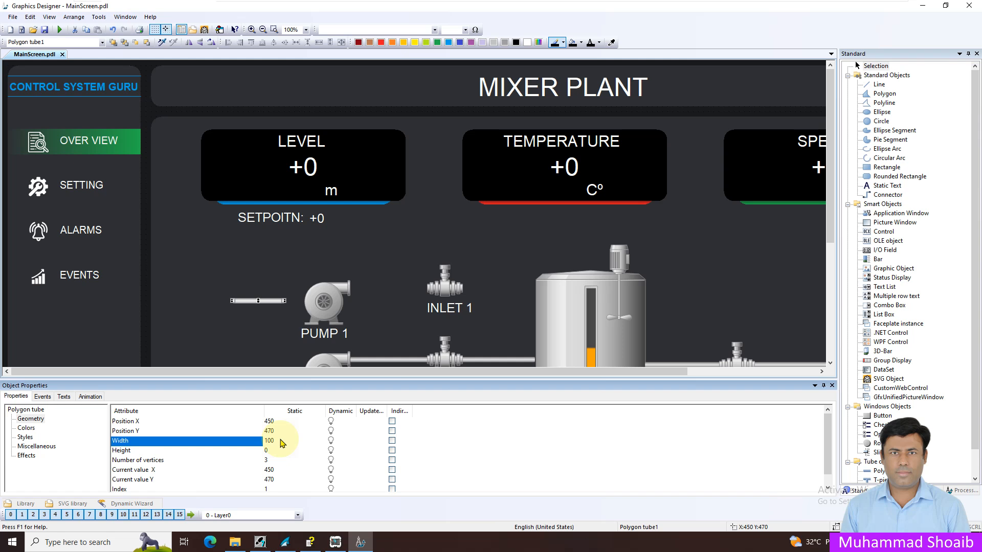
- Move the tube up to the Pump 1 inlet by setting Position X to 490 and Position Y to 474
{"action": "left_click", "coordinate": [282, 422]}
{"action": "left_click", "coordinate": [281, 423]}
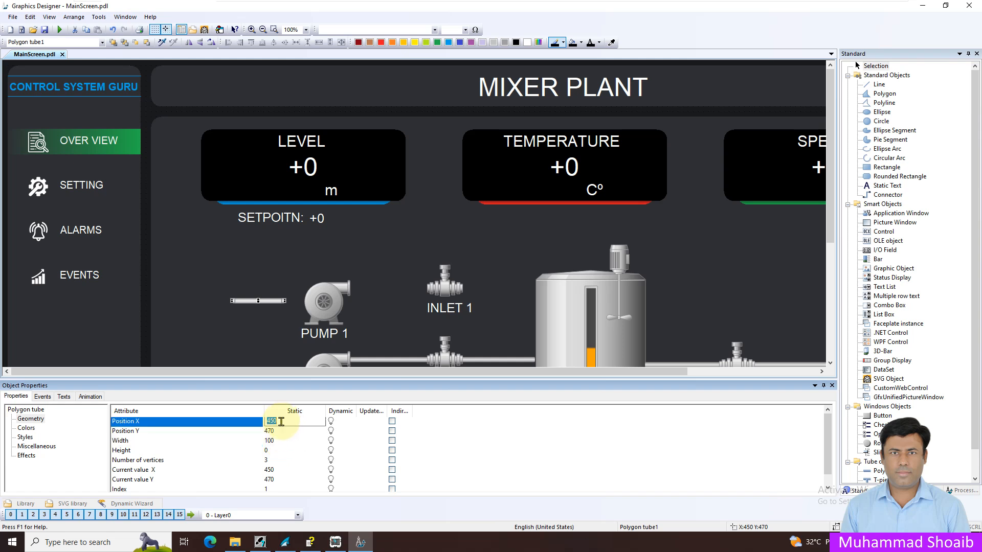
{"action": "type", "text": "490"}
{"action": "key", "text": "Return"}
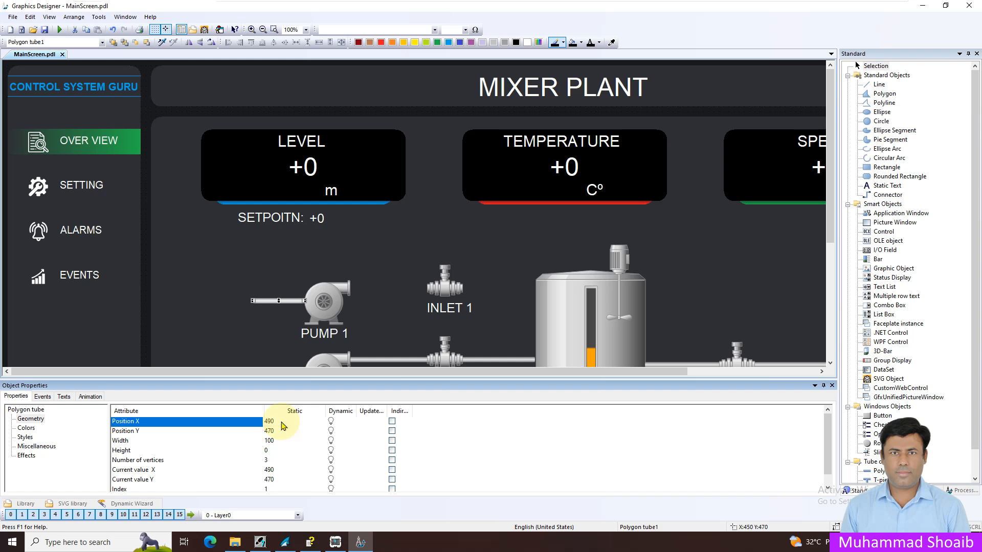
{"action": "double_click", "coordinate": [282, 431]}
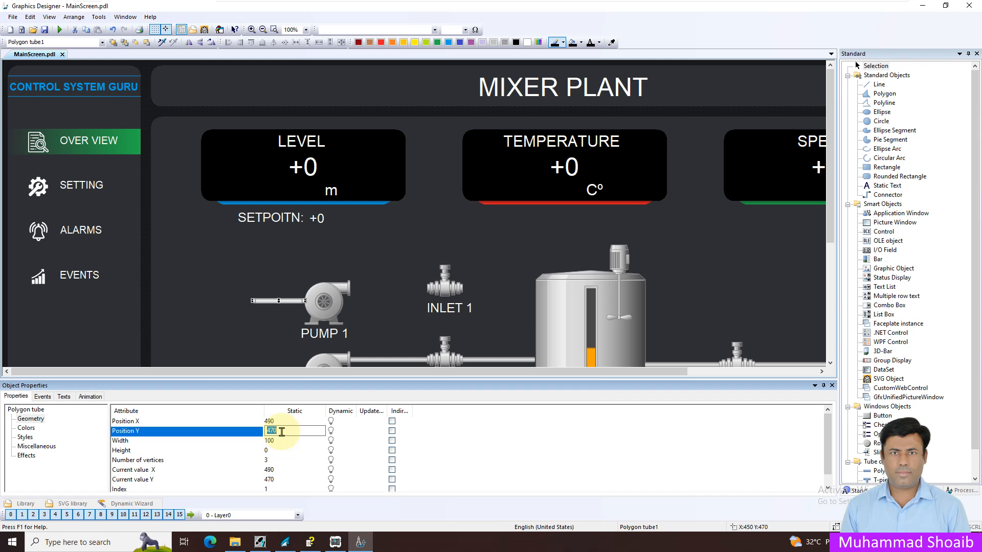
{"action": "key", "text": "Return"}
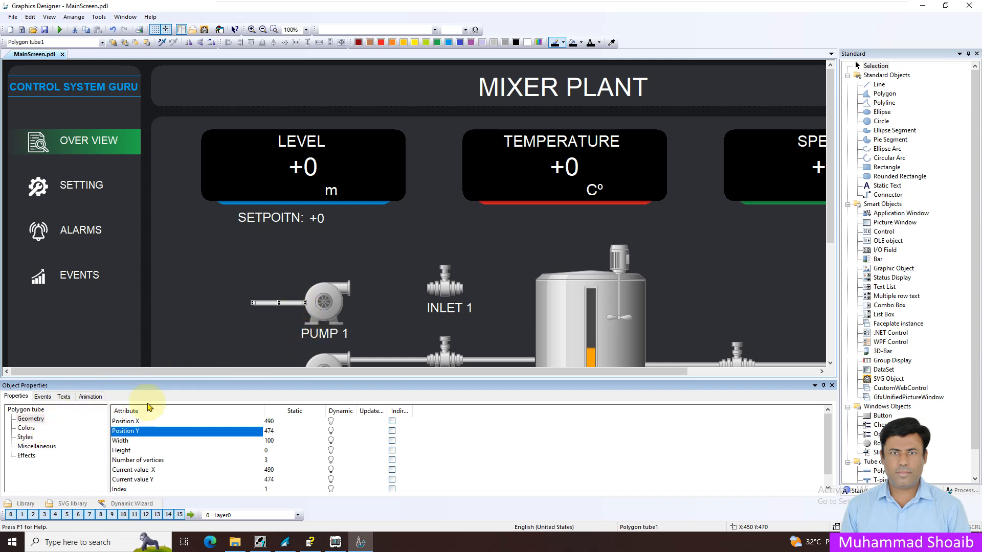
- Add a Dynamic Dialog to the Pump 1 inlet tube's line color and use the Pump1_Fb tag as its expression
{"action": "left_click", "coordinate": [26, 428]}
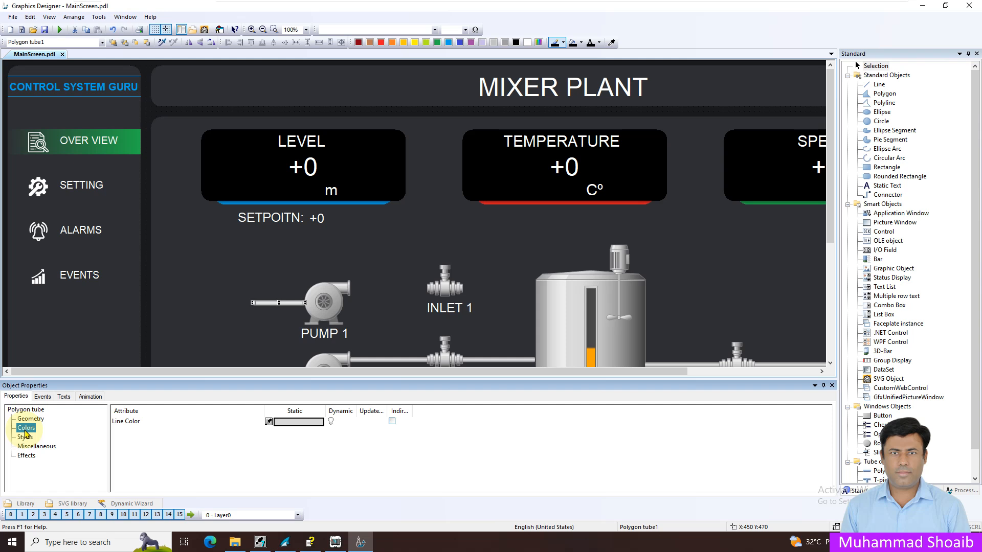
{"action": "left_click", "coordinate": [128, 424]}
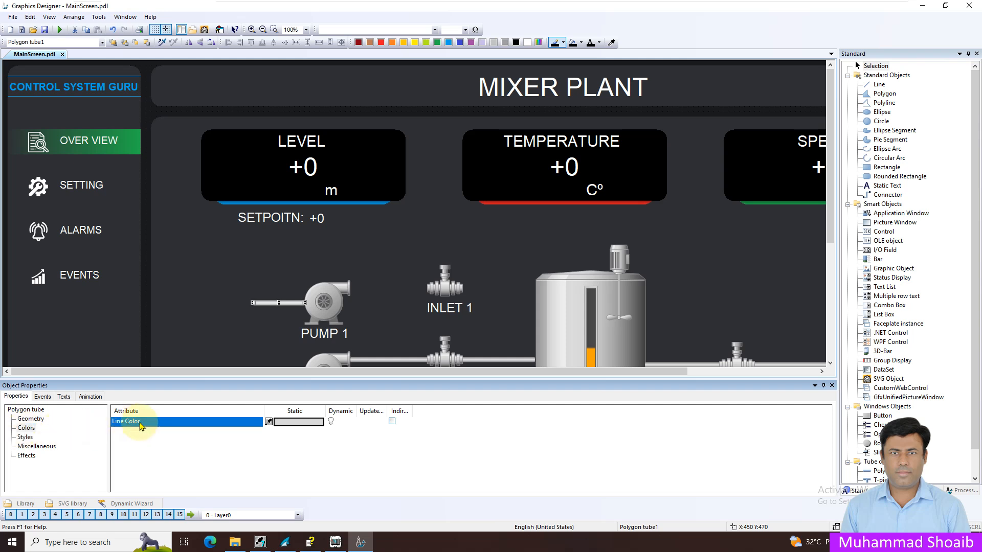
{"action": "right_click", "coordinate": [342, 425]}
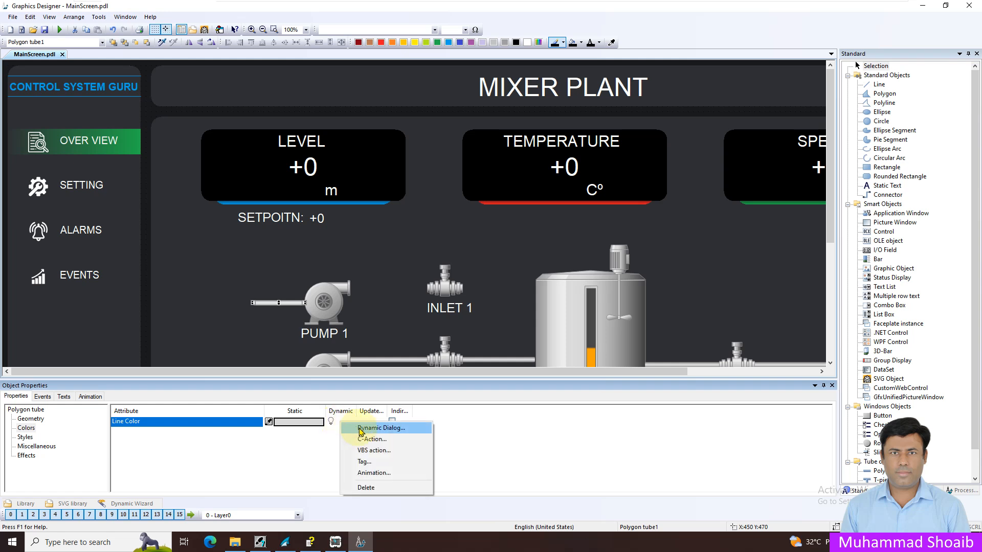
{"action": "left_click", "coordinate": [361, 430]}
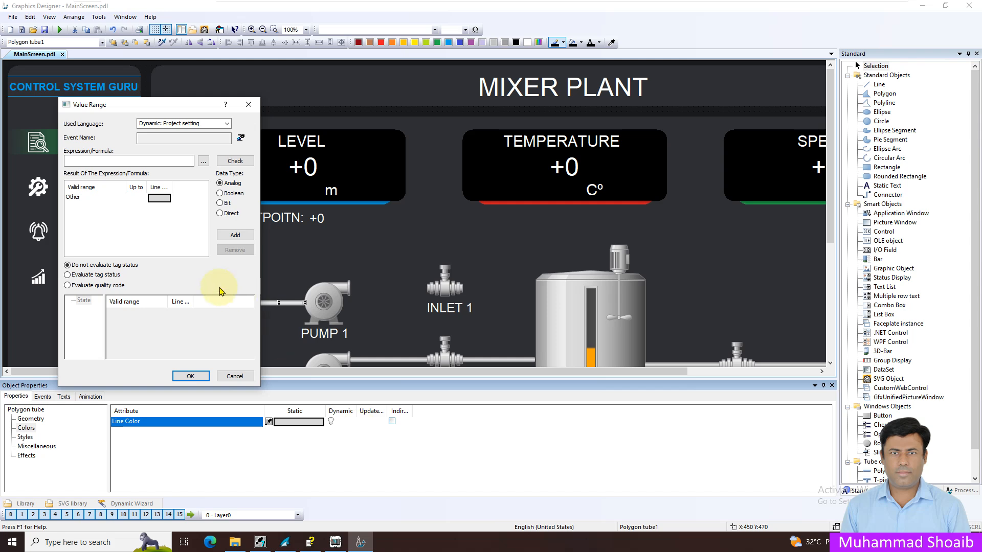
{"action": "left_click", "coordinate": [203, 161]}
{"action": "left_click", "coordinate": [216, 169]}
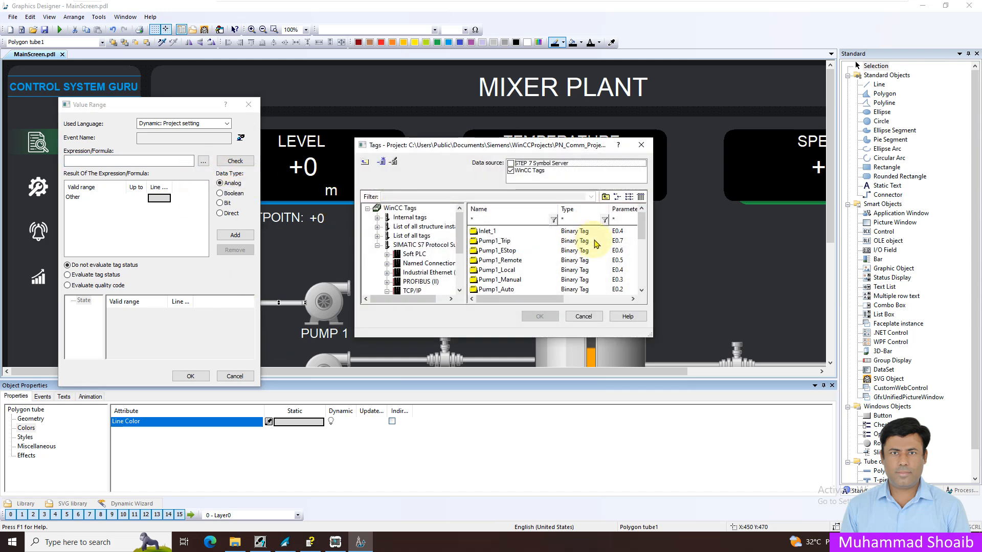
{"action": "left_click_drag", "start_coordinate": [642, 224], "coordinate": [641, 282]}
{"action": "left_click", "coordinate": [499, 291]}
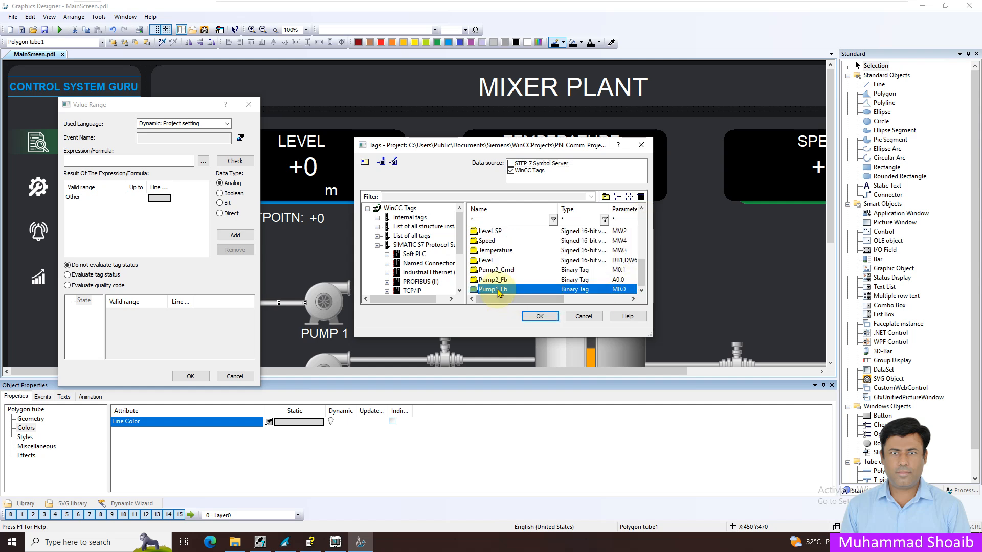
{"action": "left_click", "coordinate": [539, 316]}
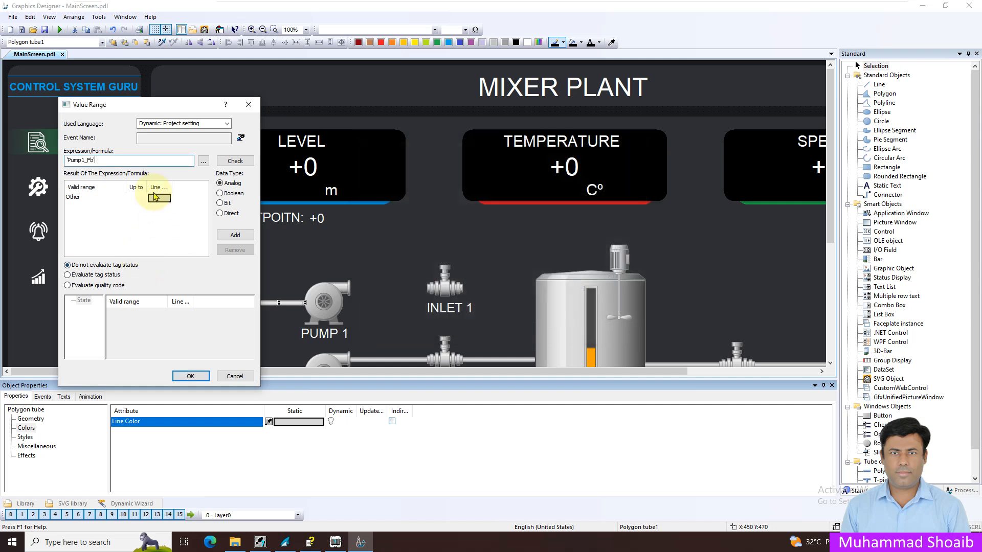
- Set the dialog's data type to Boolean, assign palette color GrassGreen to Yes / TRUE, and apply the dynamic
{"action": "left_click", "coordinate": [220, 194]}
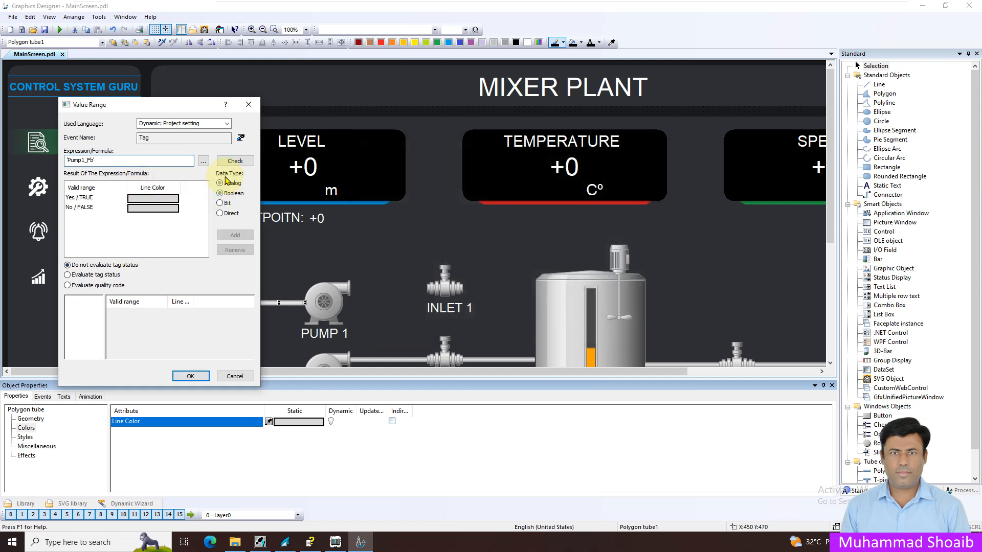
{"action": "left_click", "coordinate": [165, 200]}
{"action": "double_click", "coordinate": [165, 200]}
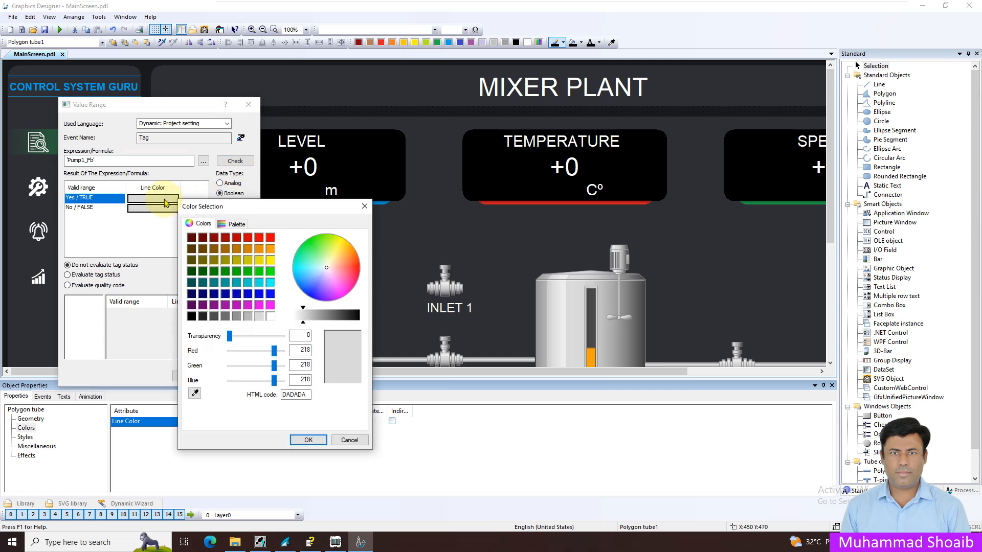
{"action": "left_click", "coordinate": [233, 223]}
{"action": "left_click", "coordinate": [209, 355]}
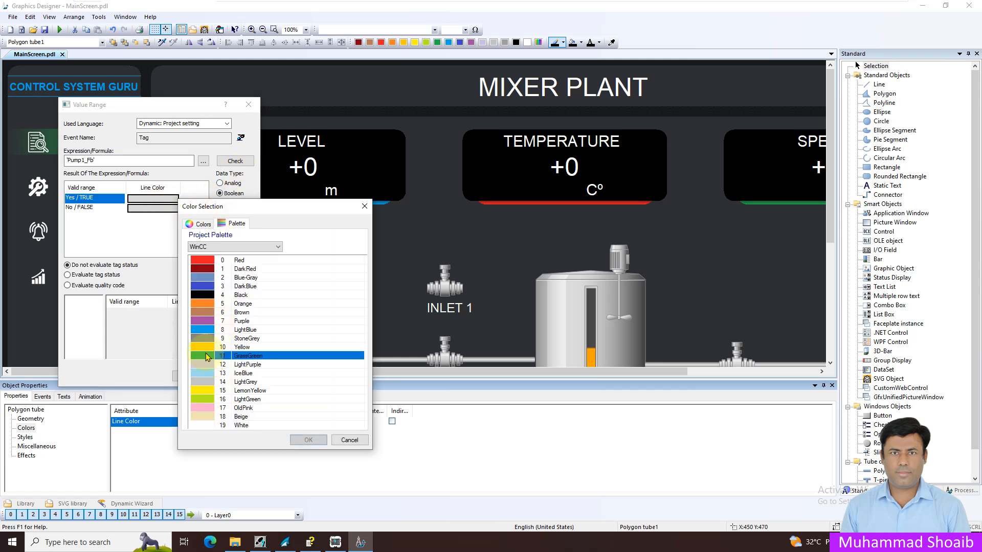
{"action": "left_click", "coordinate": [308, 439]}
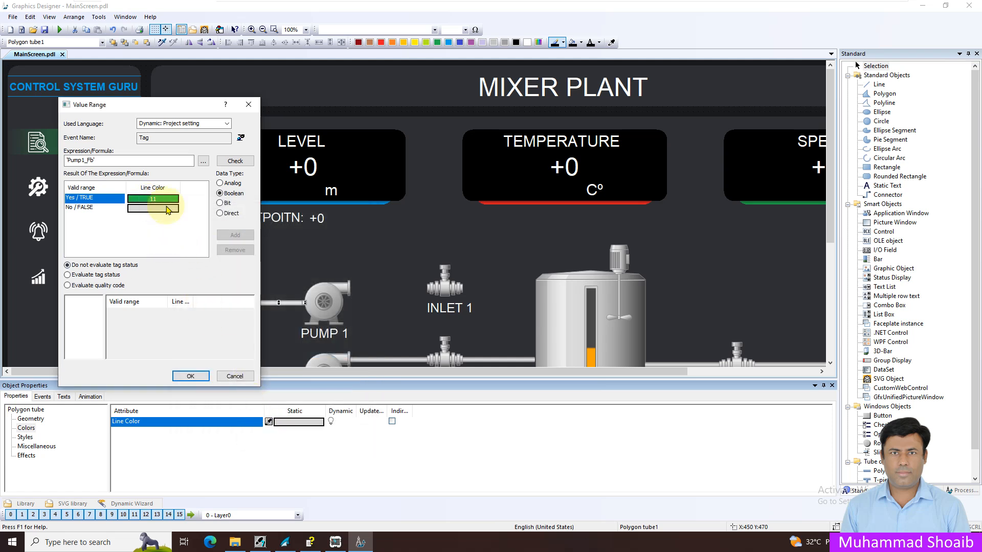
{"action": "left_click", "coordinate": [191, 375]}
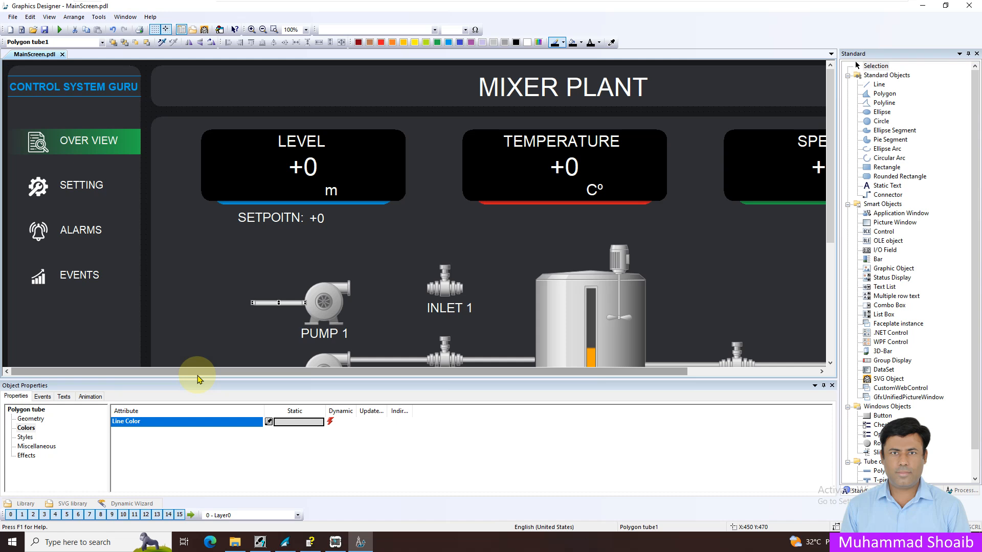
- Duplicate the inlet tube and place the copy at the Pump 1 outlet, at about X 680, Y 450
{"action": "right_click", "coordinate": [294, 303]}
{"action": "left_click", "coordinate": [325, 332]}
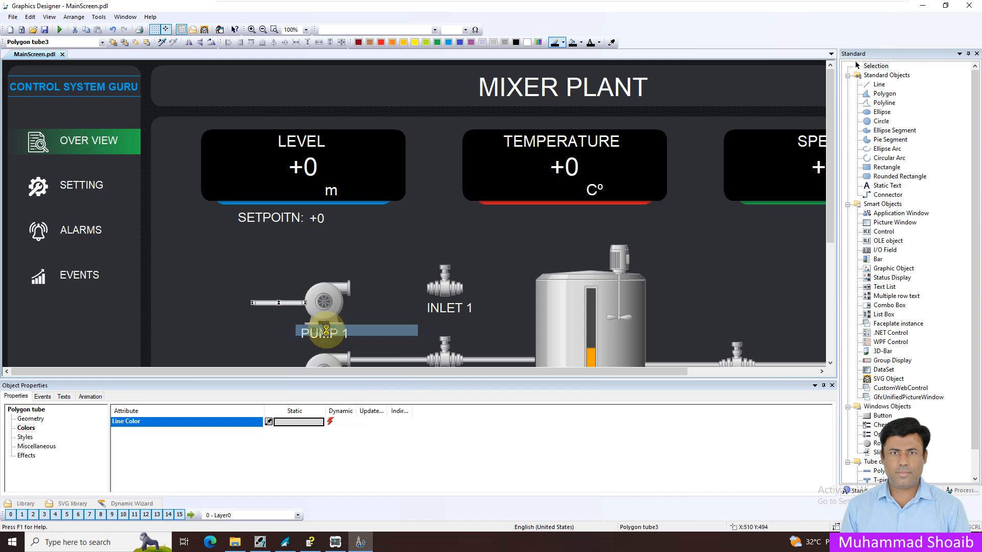
{"action": "left_click_drag", "start_coordinate": [294, 313], "coordinate": [385, 290]}
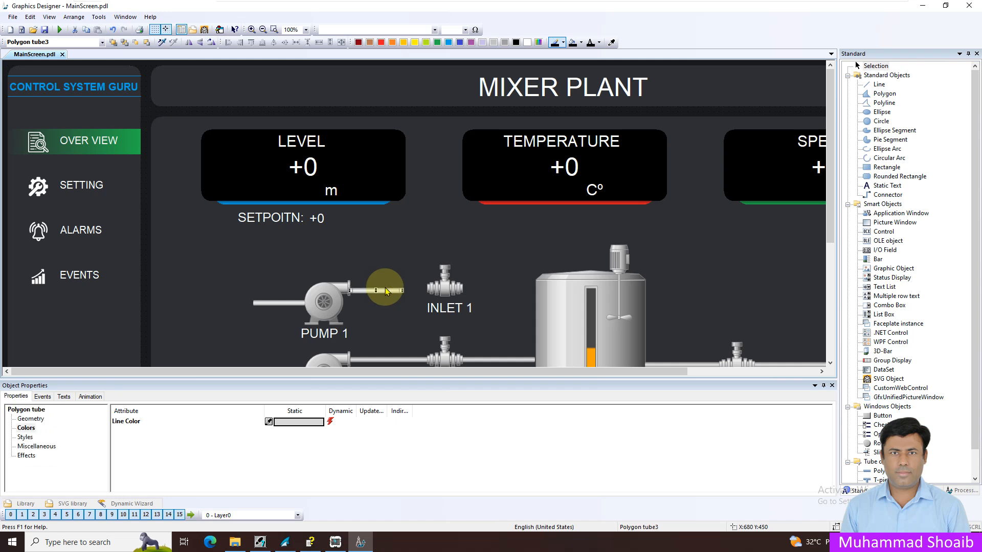
- Set the outlet tube's width to 160, Position X to 678 and Position Y to 445
{"action": "left_click", "coordinate": [29, 419]}
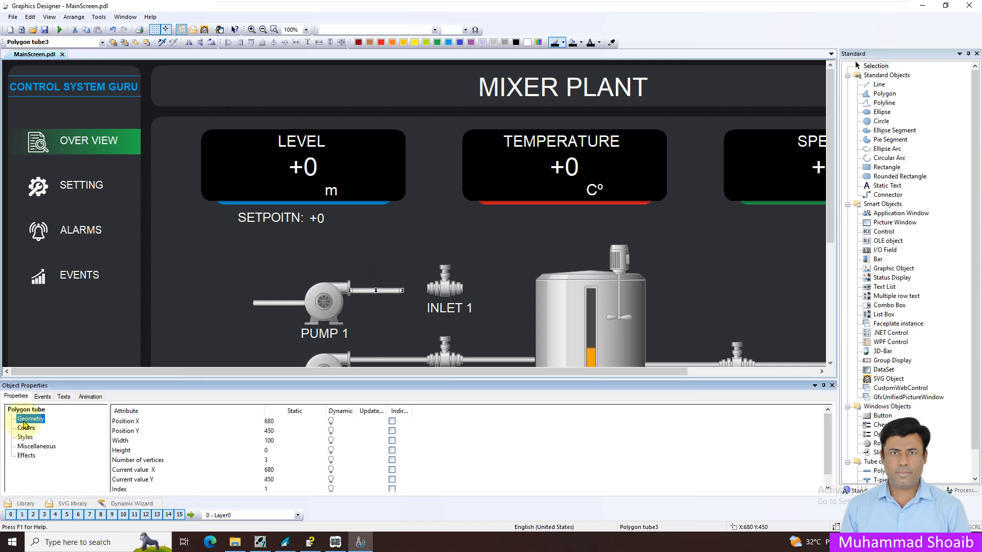
{"action": "double_click", "coordinate": [285, 440]}
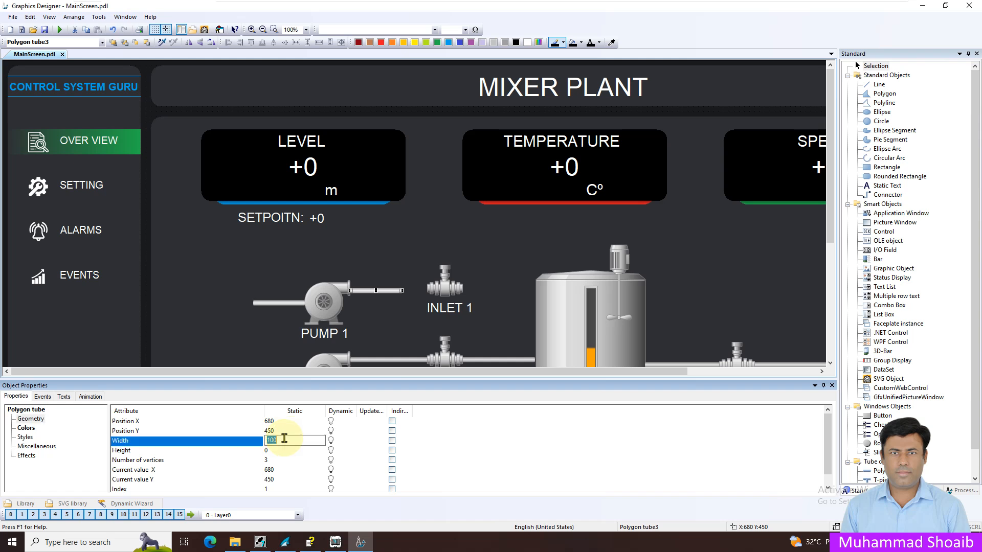
{"action": "type", "text": "160"}
{"action": "key", "text": "Return"}
{"action": "double_click", "coordinate": [285, 421]}
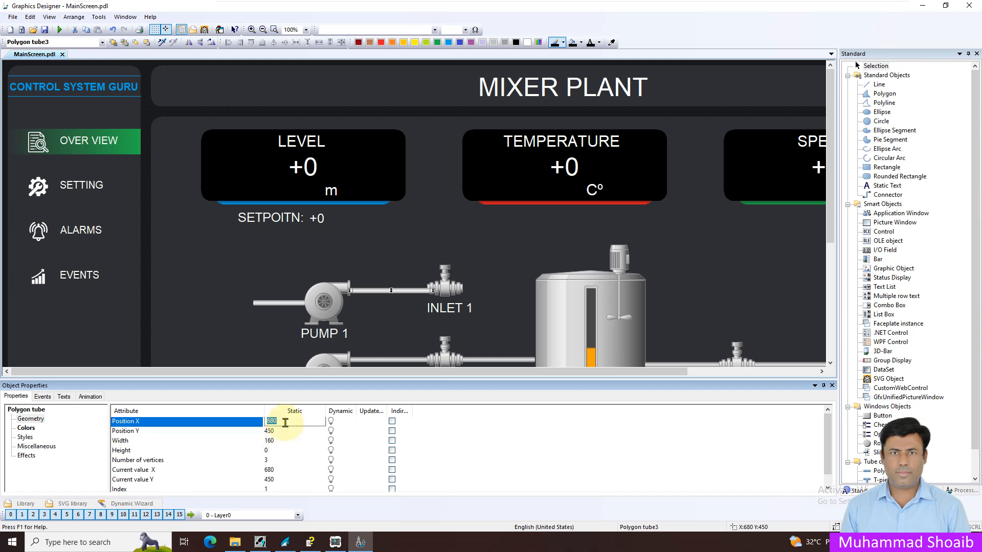
{"action": "type", "text": "678"}
{"action": "key", "text": "Return"}
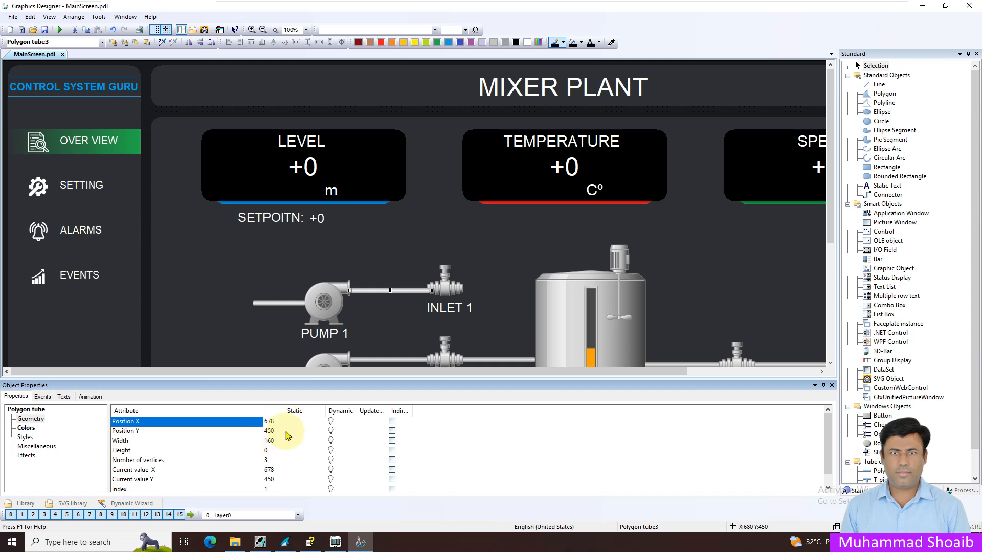
{"action": "double_click", "coordinate": [283, 431]}
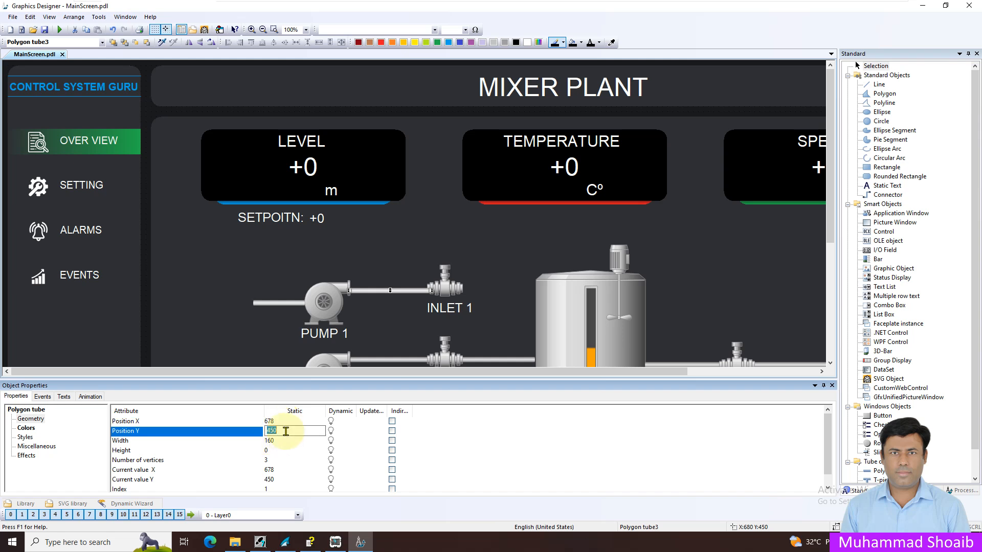
{"action": "type", "text": "445"}
{"action": "key", "text": "Return"}
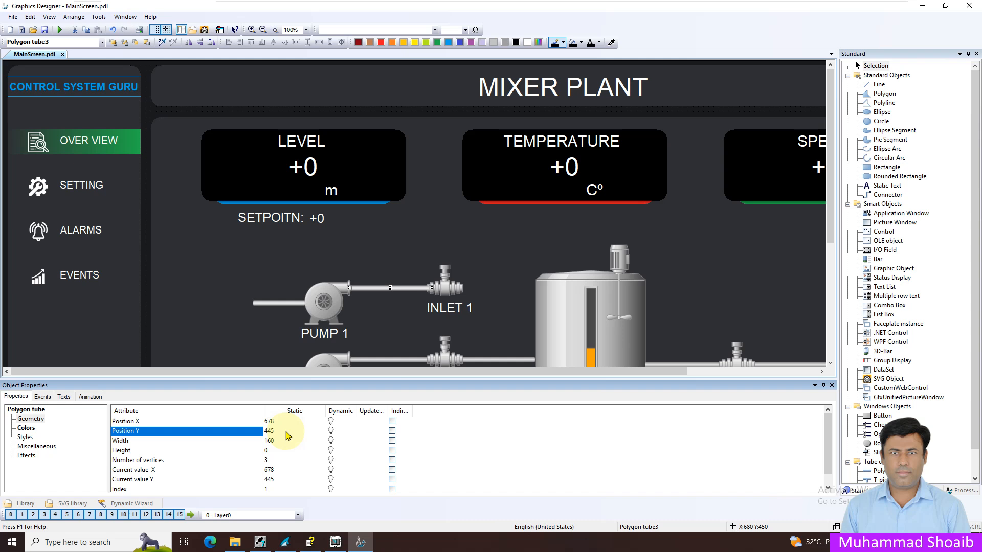
- Bring the Inlet 1 valve and Pump 1 symbols in front of the tube connecting them
{"action": "left_click", "coordinate": [443, 288]}
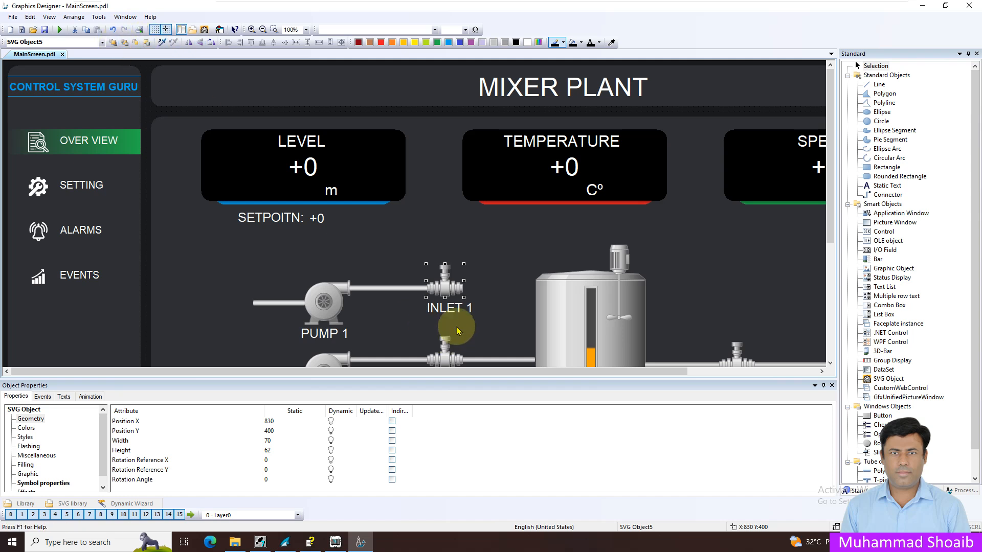
{"action": "left_click", "coordinate": [339, 284]}
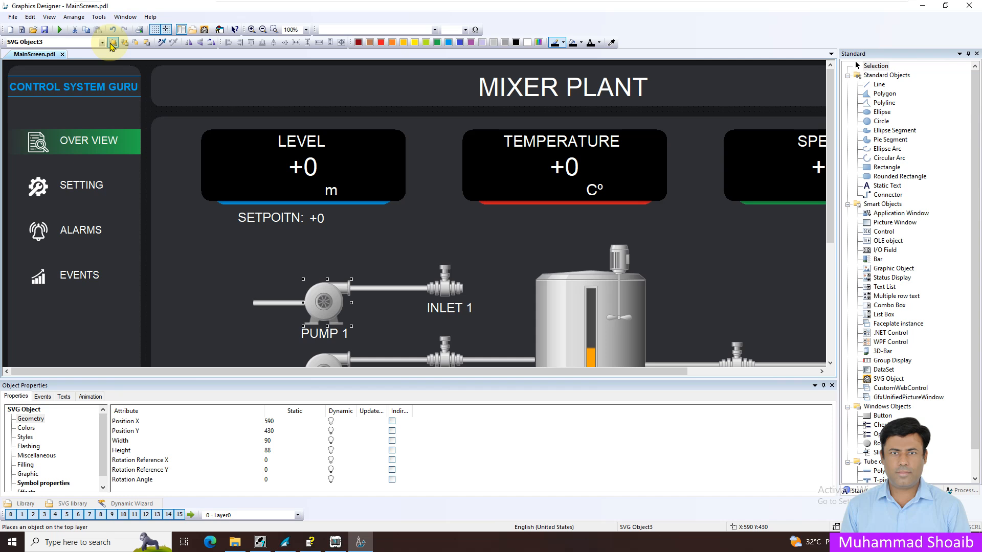
{"action": "left_click", "coordinate": [388, 289]}
{"action": "left_click", "coordinate": [447, 285]}
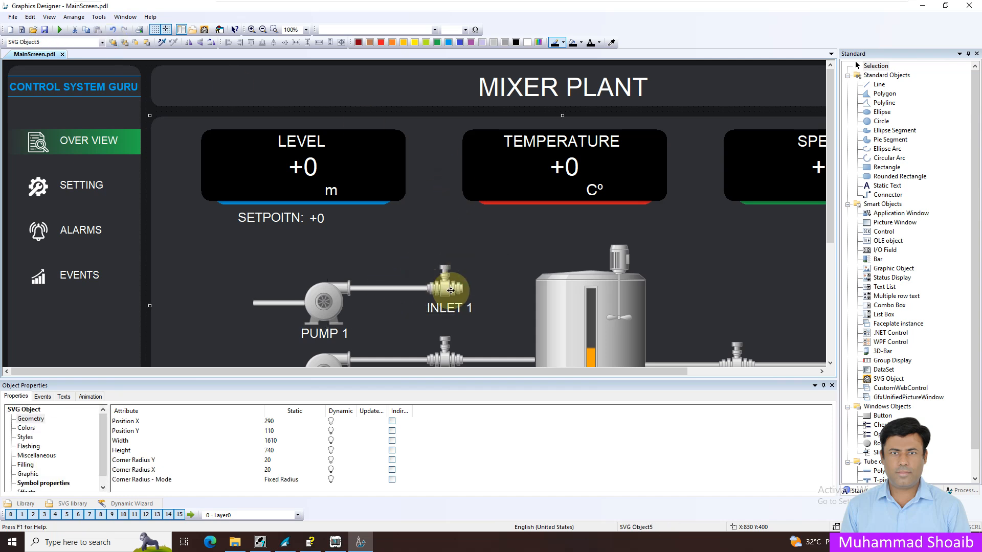
- Check the Dynamic Dialog settings for the line color of the tube between Pump 1 and Inlet 1
{"action": "left_click", "coordinate": [402, 290]}
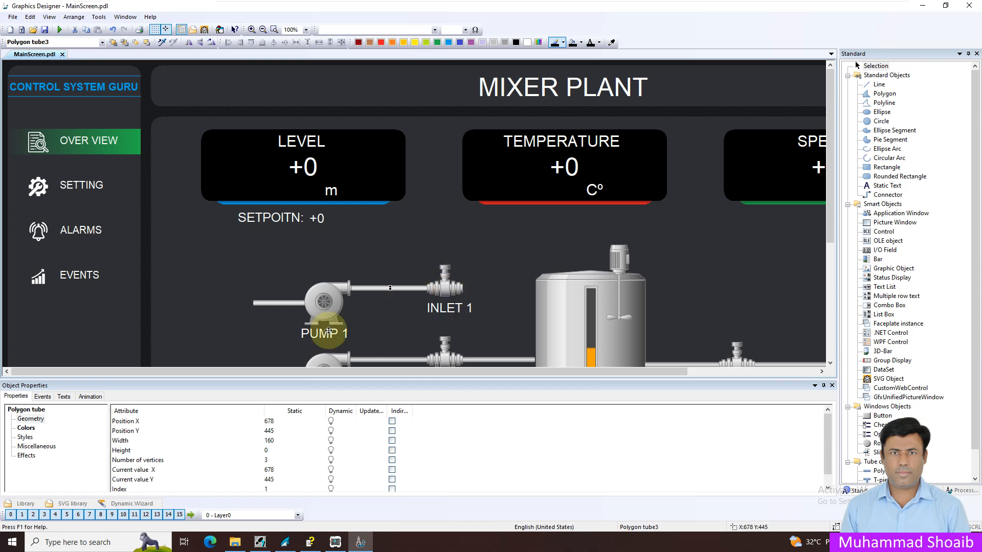
{"action": "left_click", "coordinate": [26, 428]}
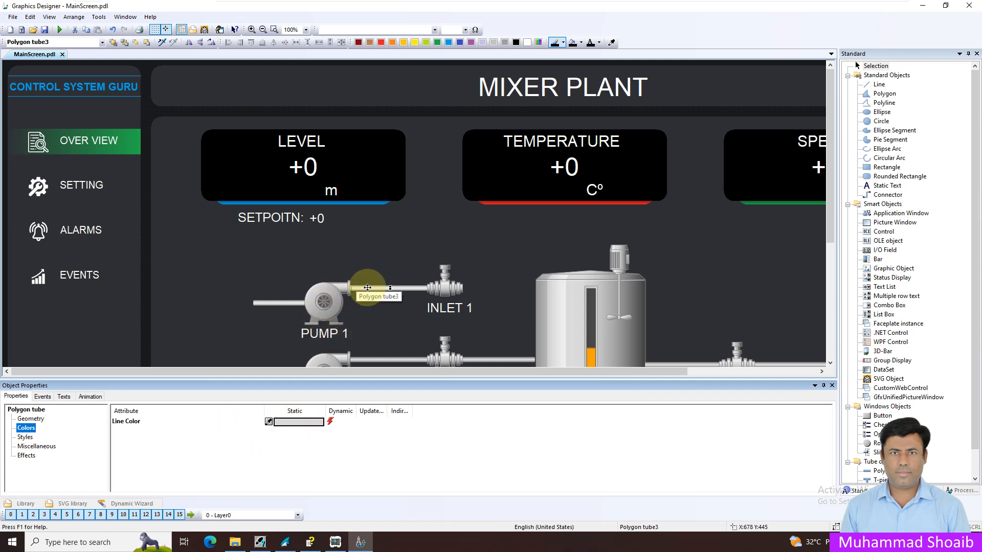
{"action": "right_click", "coordinate": [330, 421]}
{"action": "left_click", "coordinate": [338, 431]}
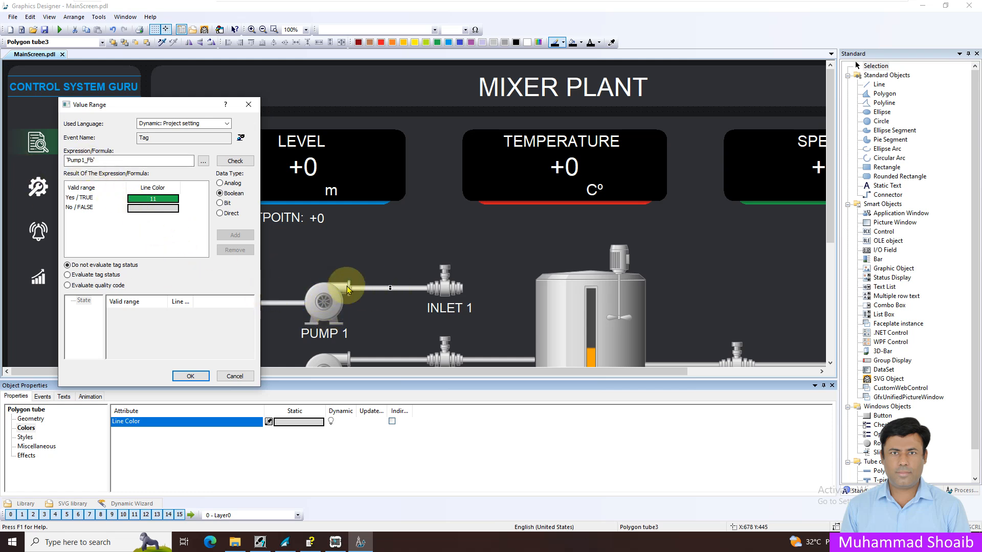
{"action": "left_click", "coordinate": [191, 375]}
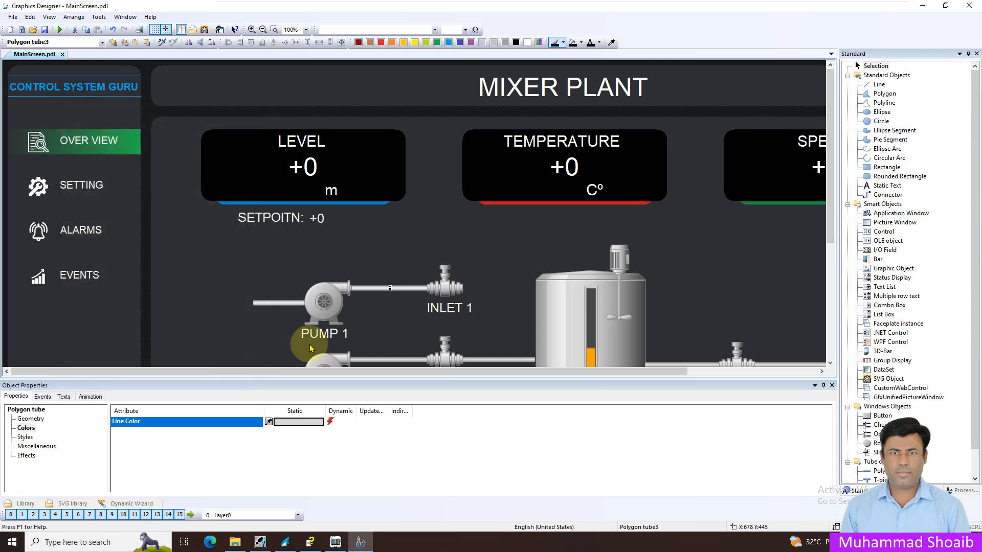
- Duplicate the outlet tube and place the copy between Inlet 1 and the tank, at about X 900, Y 450
{"action": "right_click", "coordinate": [377, 288]}
{"action": "left_click", "coordinate": [405, 313]}
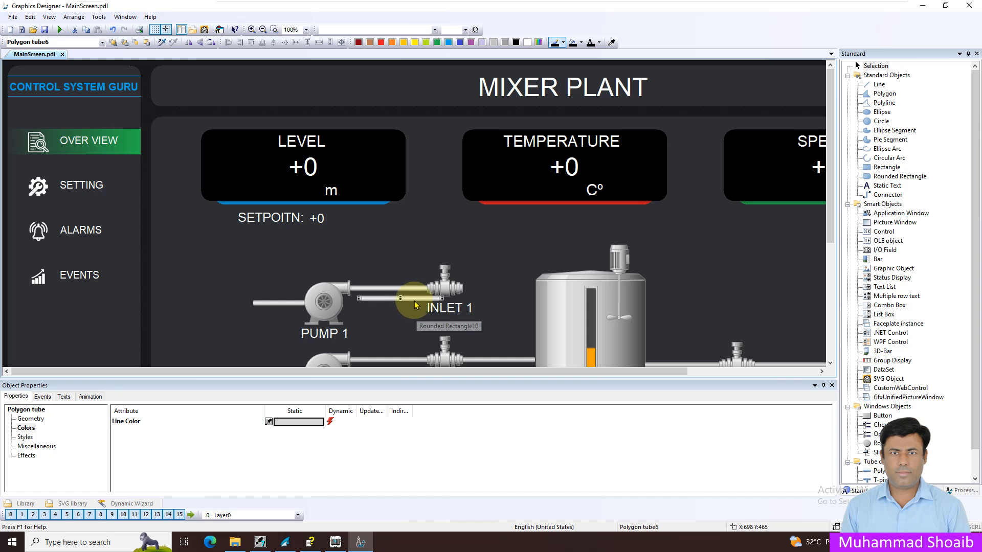
{"action": "left_click_drag", "start_coordinate": [412, 298], "coordinate": [513, 286]}
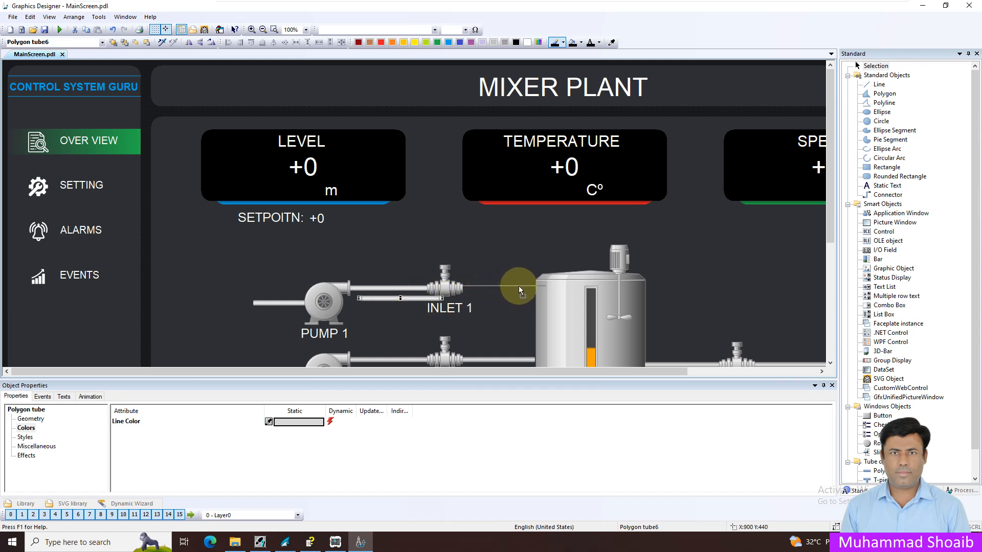
{"action": "left_click_drag", "start_coordinate": [519, 286], "coordinate": [513, 292]}
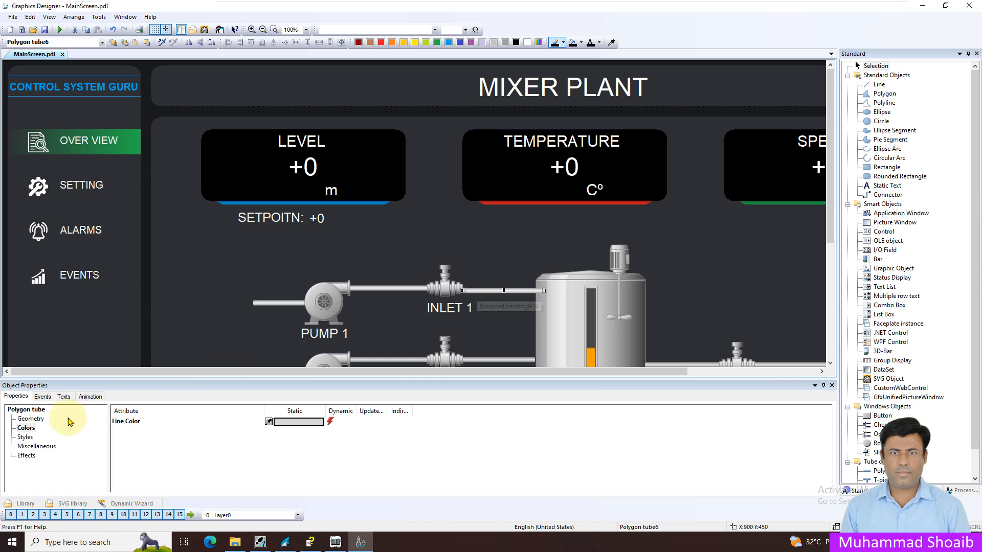
- Set the tank-side tube's width to 145, Position X to 899 and Position Y to 445, then select the tank
{"action": "left_click", "coordinate": [38, 420]}
{"action": "double_click", "coordinate": [280, 439]}
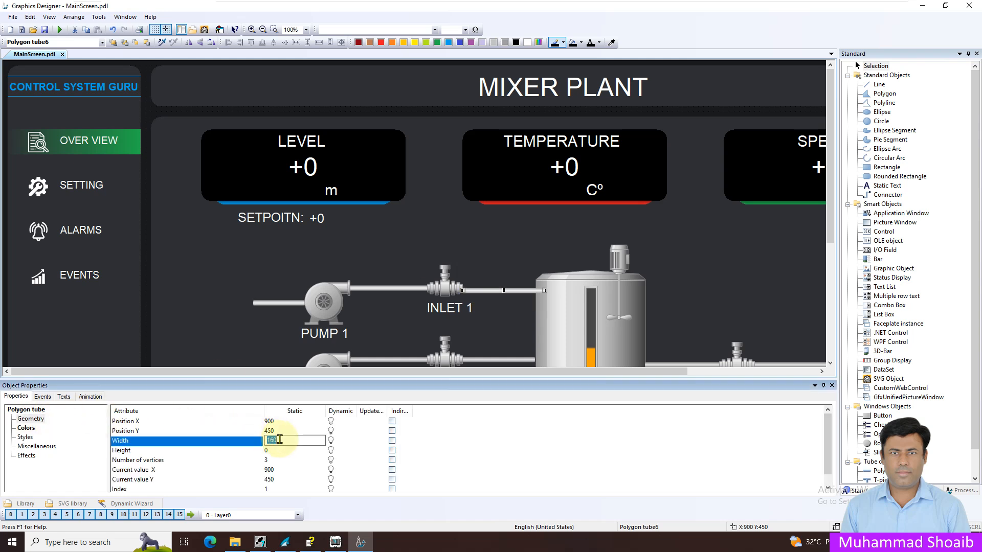
{"action": "type", "text": "145"}
{"action": "key", "text": "Return"}
{"action": "double_click", "coordinate": [284, 421]}
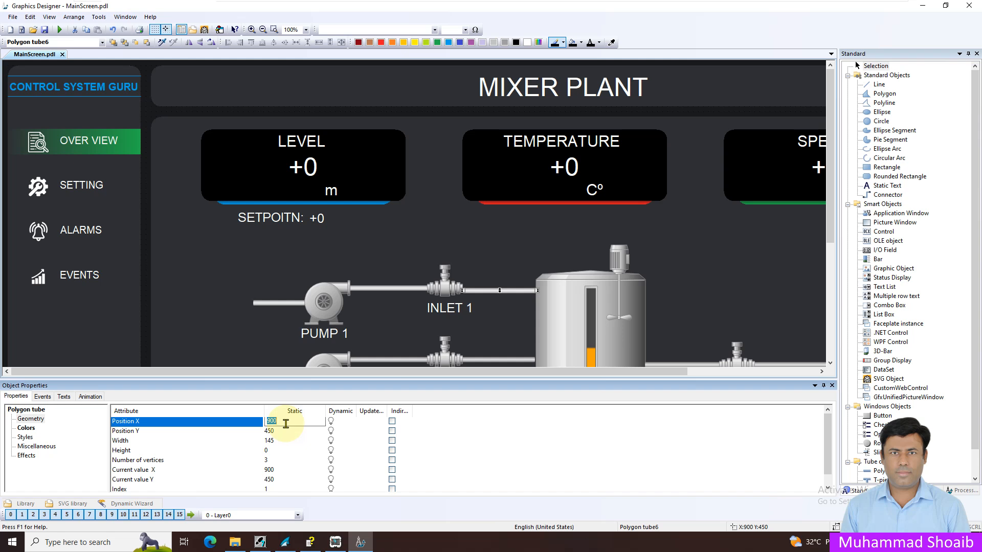
{"action": "key", "text": "Return"}
{"action": "left_click", "coordinate": [280, 432]}
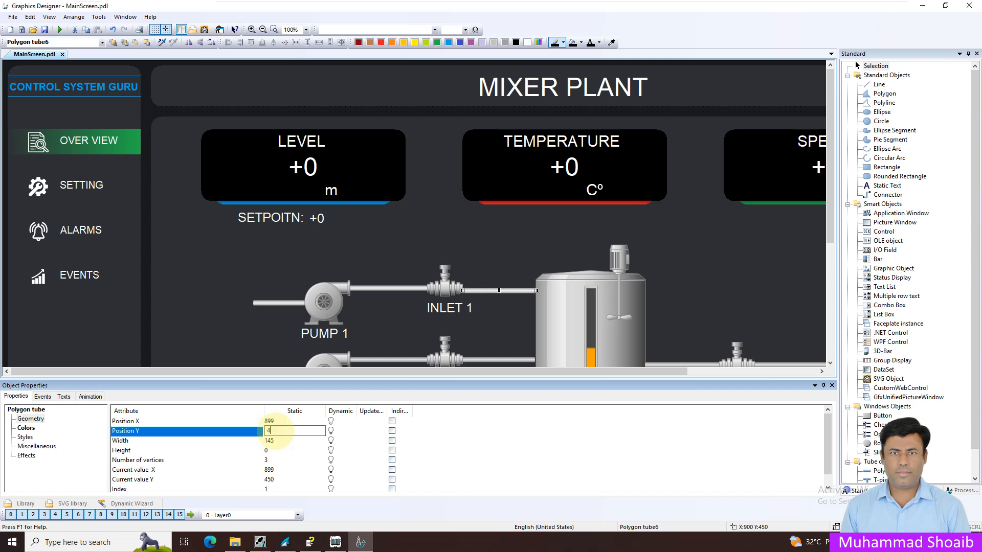
{"action": "key", "text": "Return"}
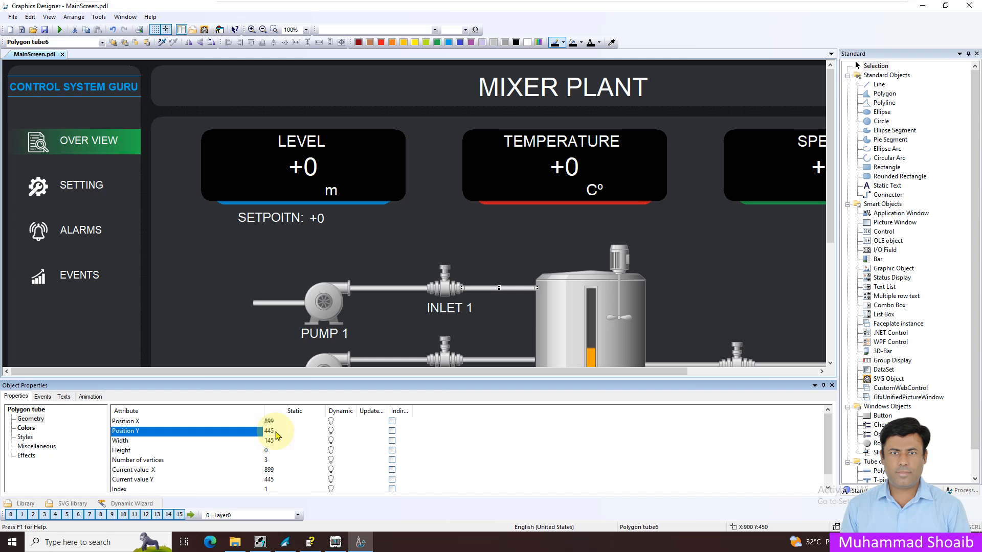
{"action": "left_click", "coordinate": [584, 313]}
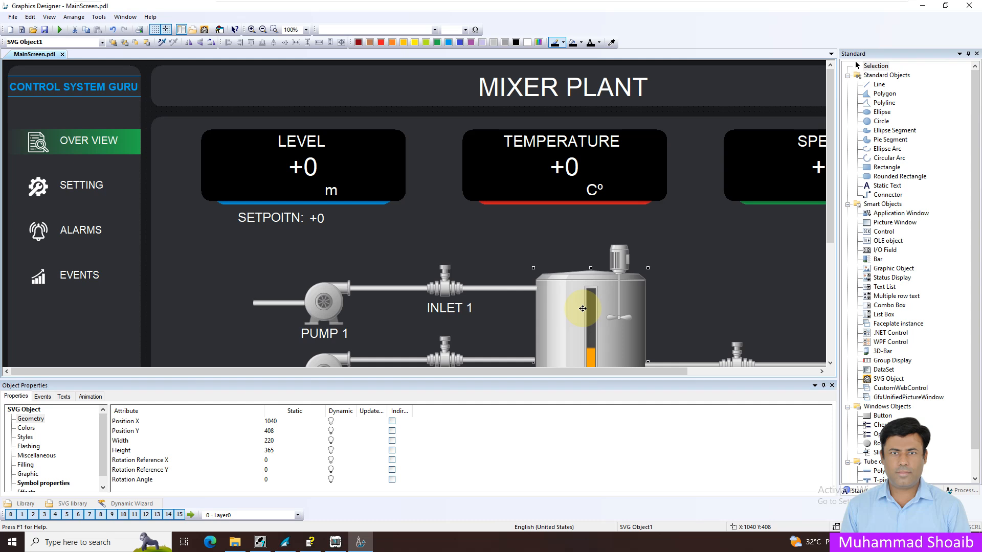
- Nudge the tube between Inlet 1 and the tank three units left, to Position X 896
{"action": "left_click", "coordinate": [509, 298]}
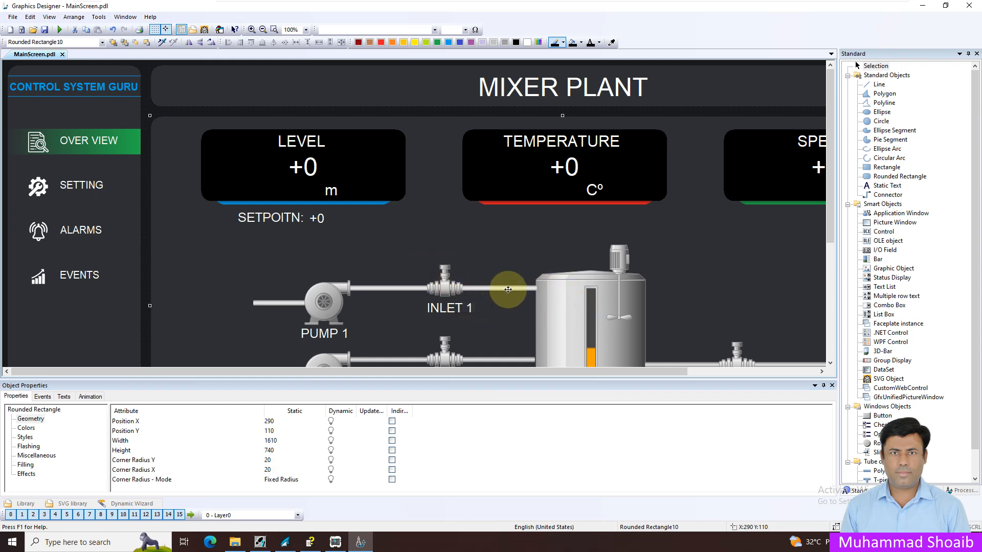
{"action": "left_click", "coordinate": [564, 296]}
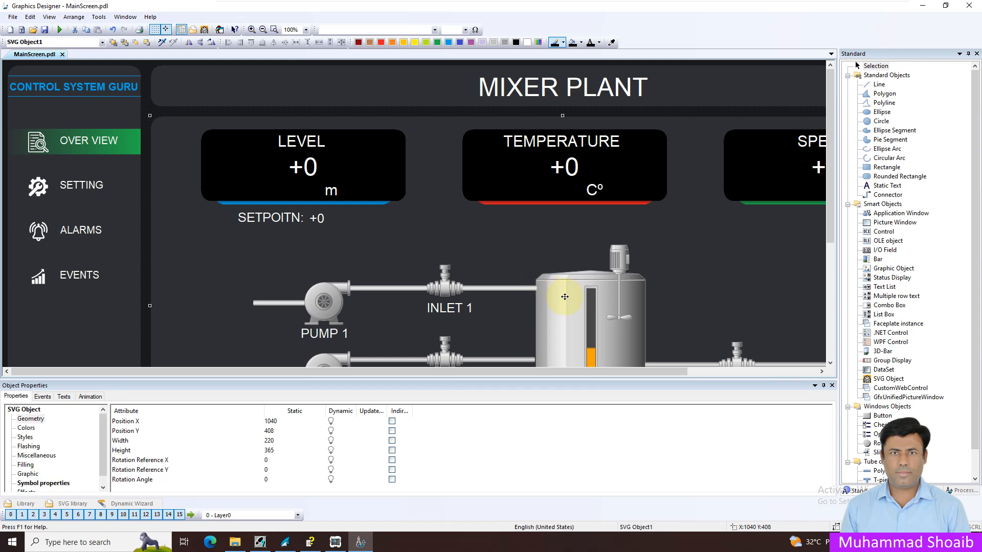
{"action": "left_click", "coordinate": [526, 288]}
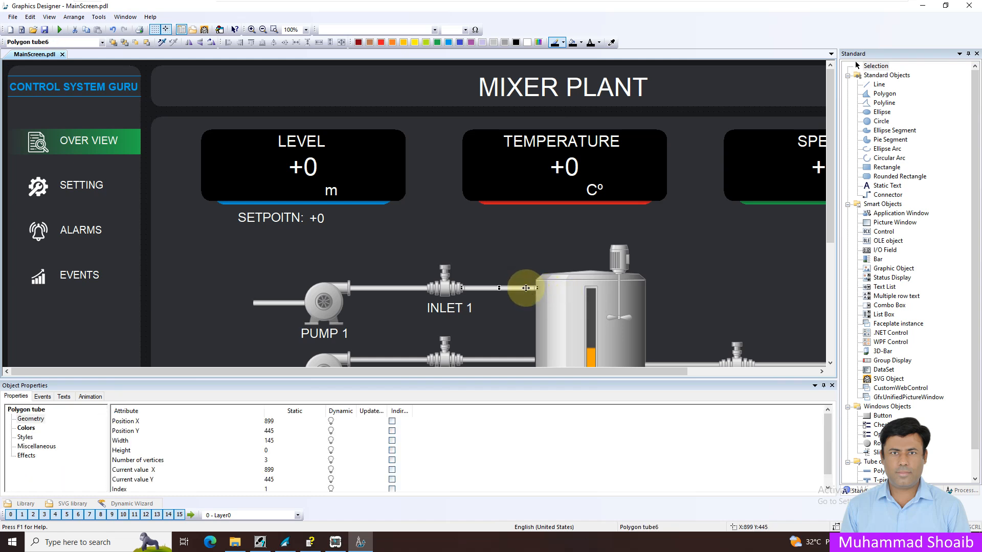
{"action": "key", "text": "Left"}
{"action": "key", "text": "Left"}
{"action": "key", "text": "Left"}
- Bring the Inlet 1 valve to the top layer, in front of the tank-side tube
{"action": "left_click", "coordinate": [448, 355]}
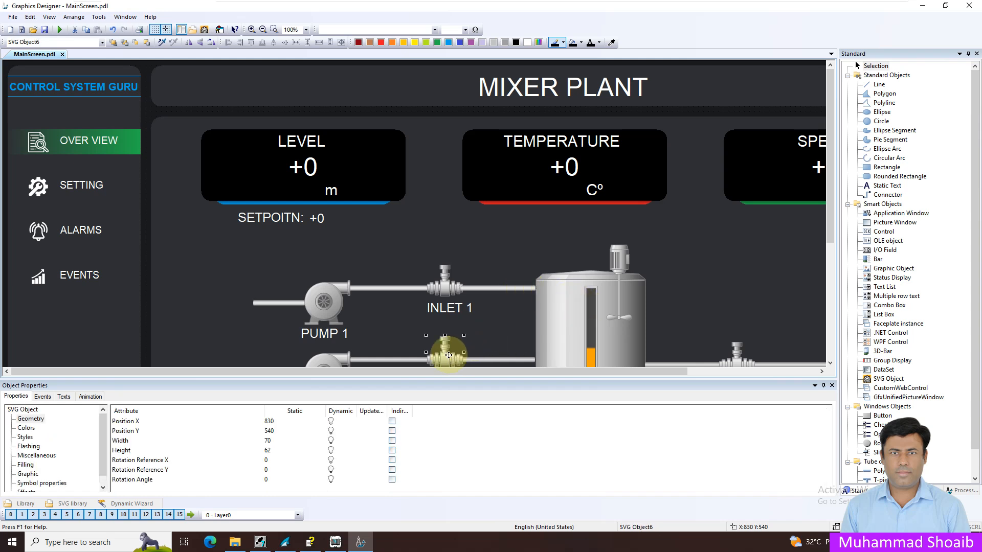
{"action": "left_click", "coordinate": [440, 280]}
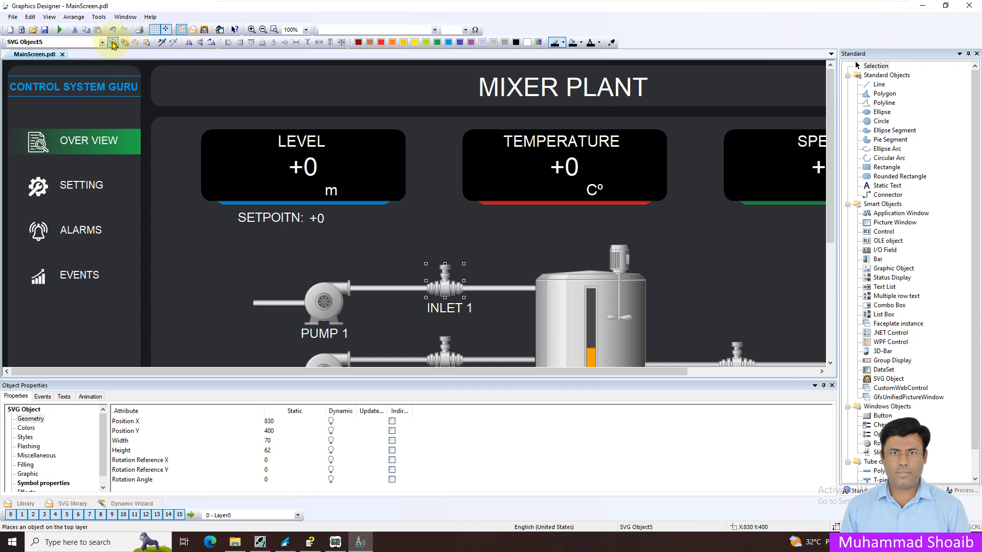
{"action": "left_click", "coordinate": [510, 288]}
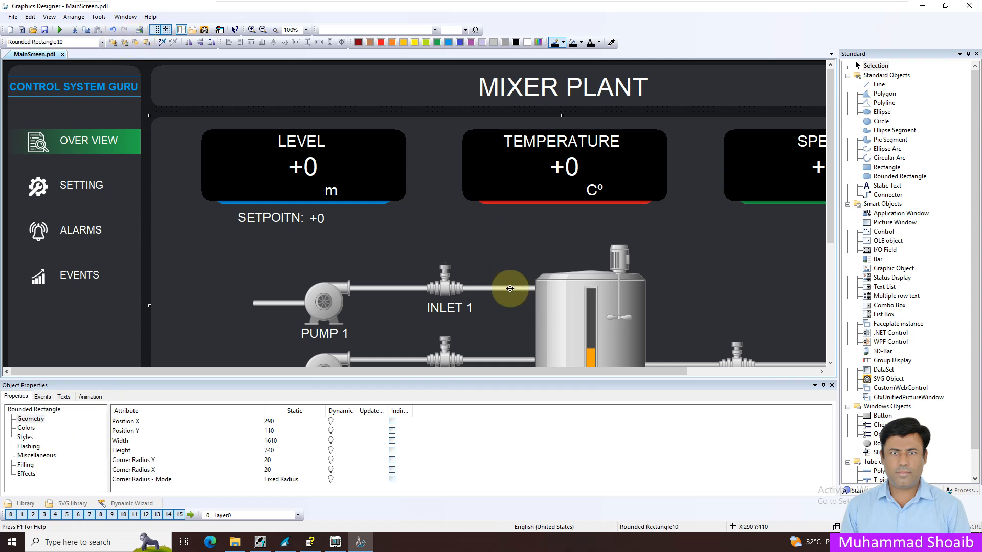
- Check the Dynamic Dialog settings of the Inlet 1 valve's BasicColor to see which tag drives it
{"action": "left_click", "coordinate": [451, 290]}
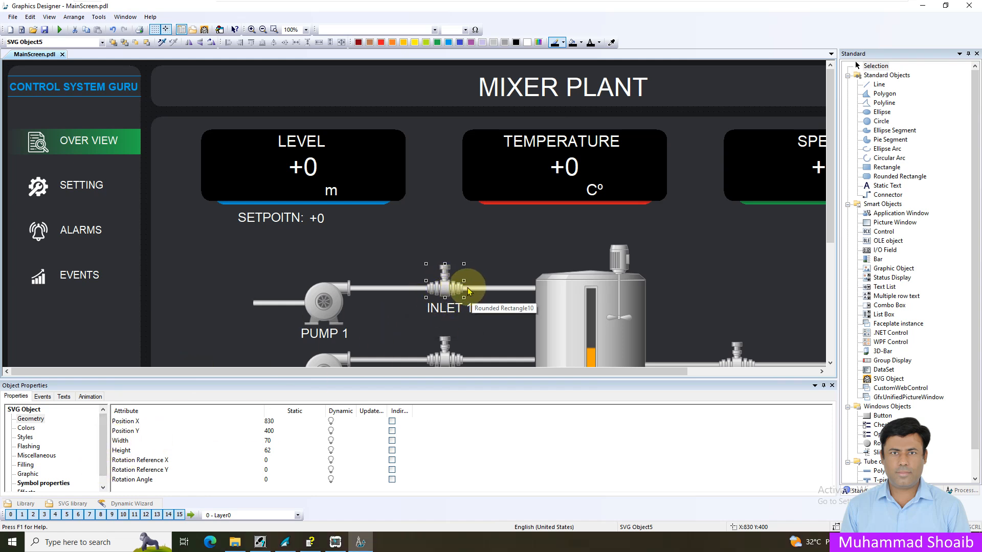
{"action": "left_click", "coordinate": [46, 484]}
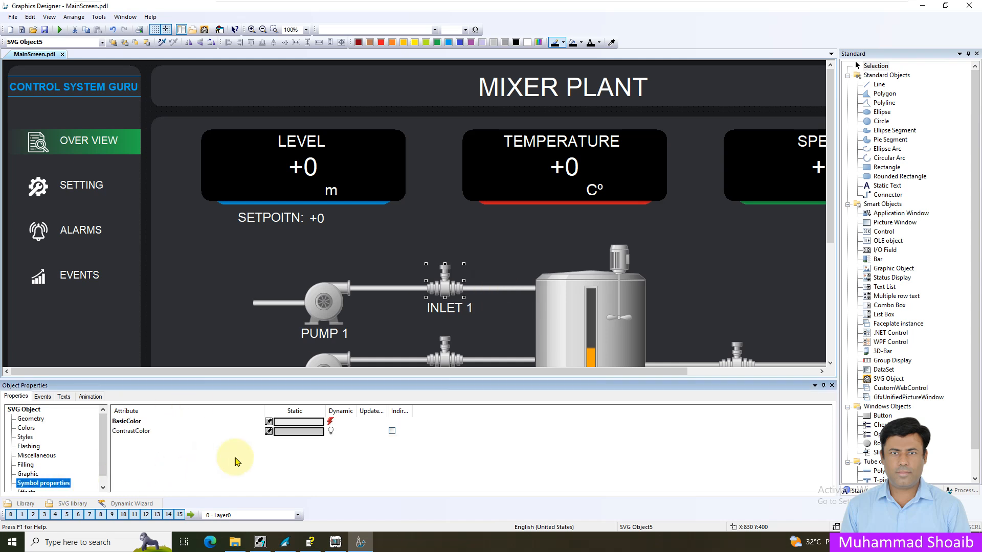
{"action": "left_click", "coordinate": [331, 422]}
{"action": "right_click", "coordinate": [331, 422]}
{"action": "left_click", "coordinate": [344, 427]}
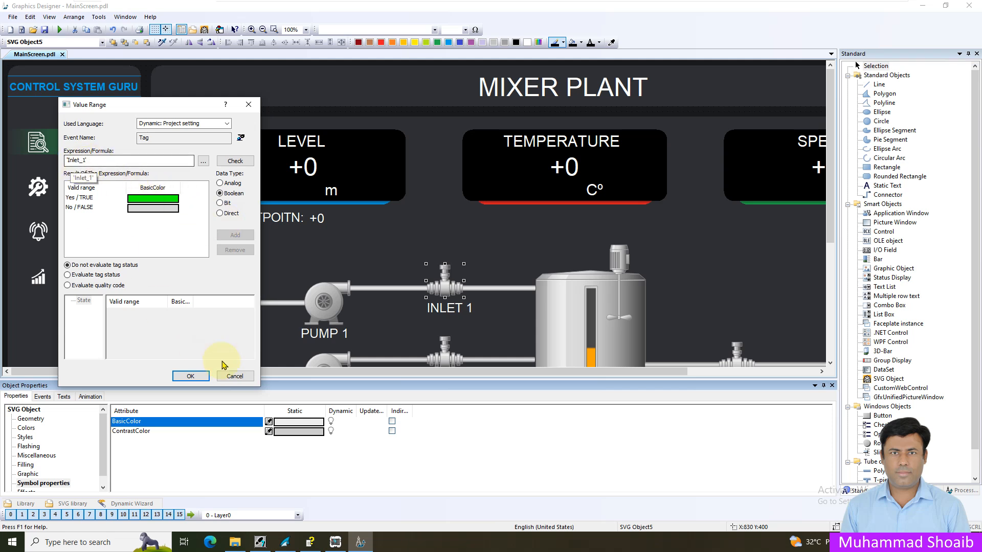
{"action": "left_click", "coordinate": [191, 376]}
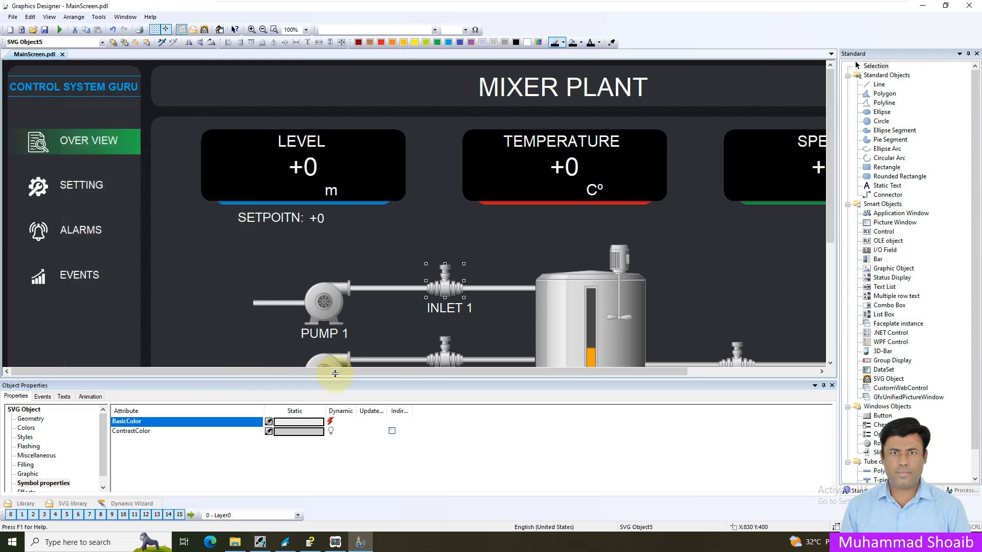
- Insert the Inlet_1 tag into the Dynamic Dialog expression for the line color of the tube between Inlet 1 and the tank
{"action": "left_click", "coordinate": [496, 288]}
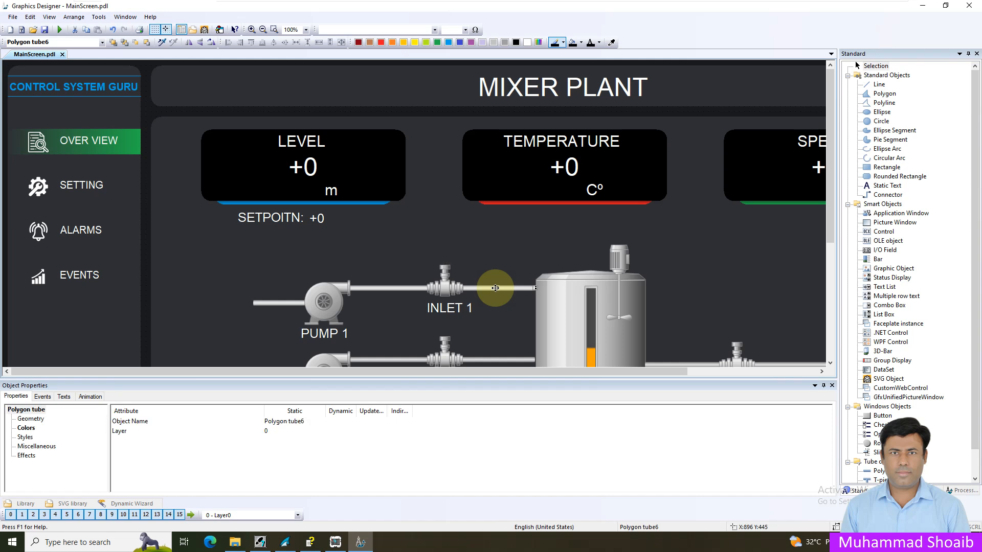
{"action": "left_click", "coordinate": [26, 428]}
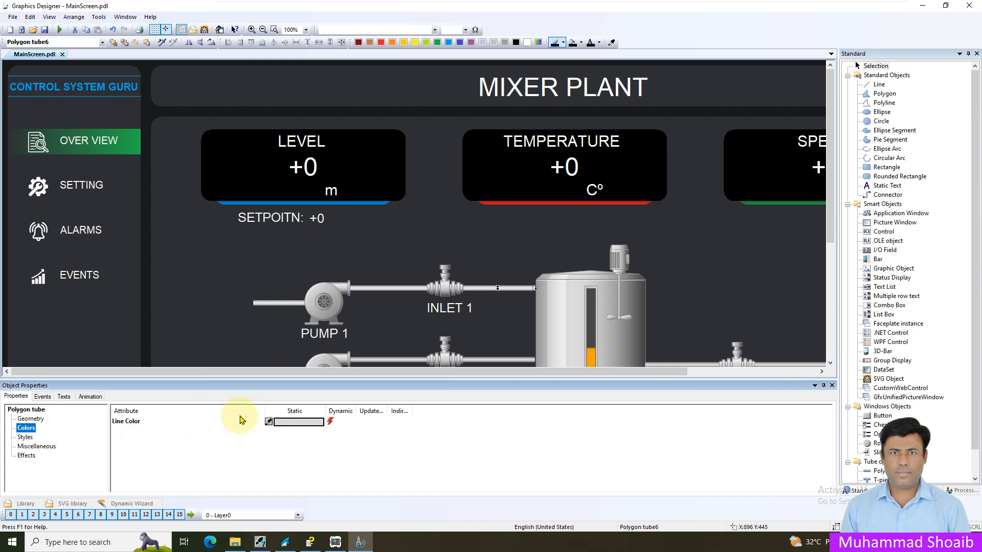
{"action": "right_click", "coordinate": [332, 426]}
{"action": "left_click", "coordinate": [406, 264]}
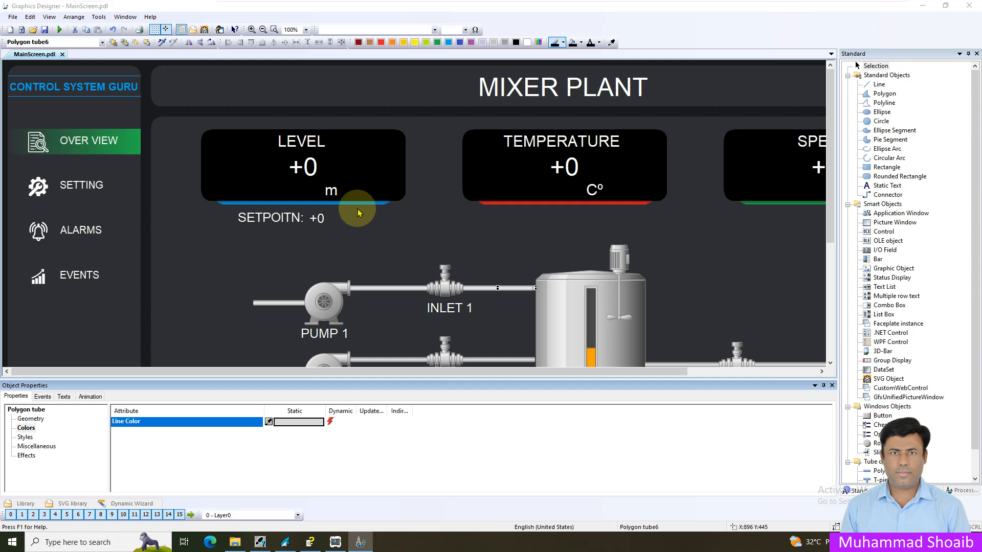
{"action": "left_click", "coordinate": [203, 160]}
{"action": "left_click", "coordinate": [216, 167]}
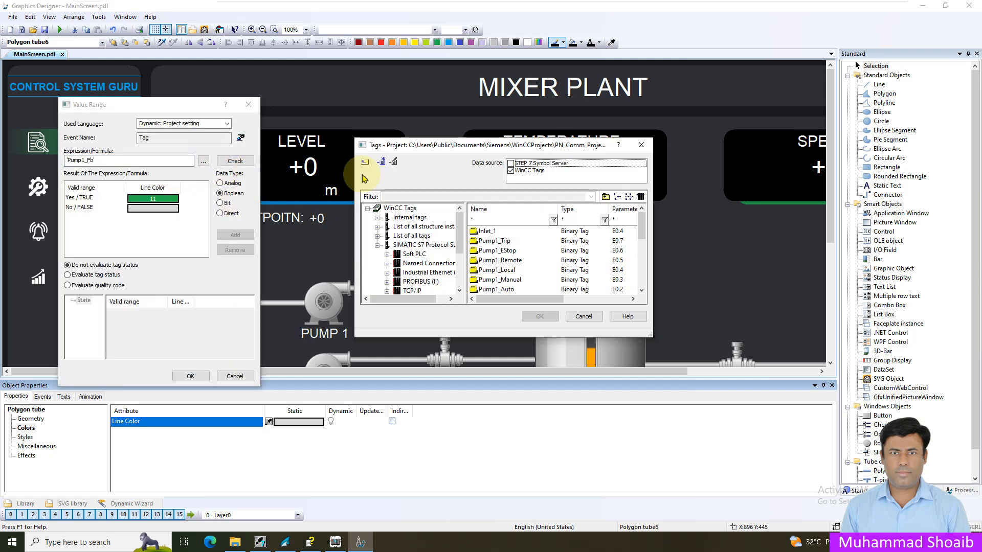
{"action": "left_click", "coordinate": [487, 231]}
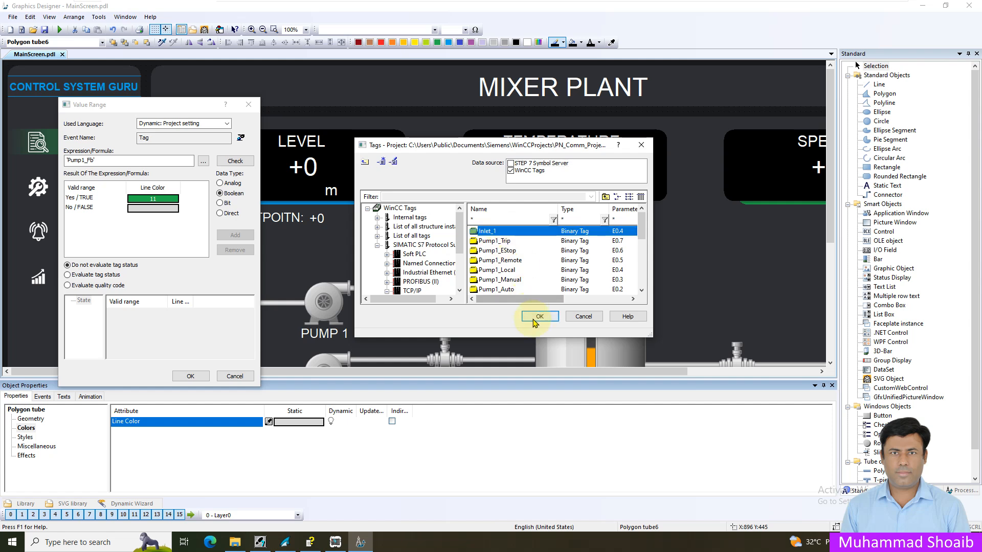
{"action": "left_click", "coordinate": [539, 316]}
{"action": "left_click", "coordinate": [200, 374]}
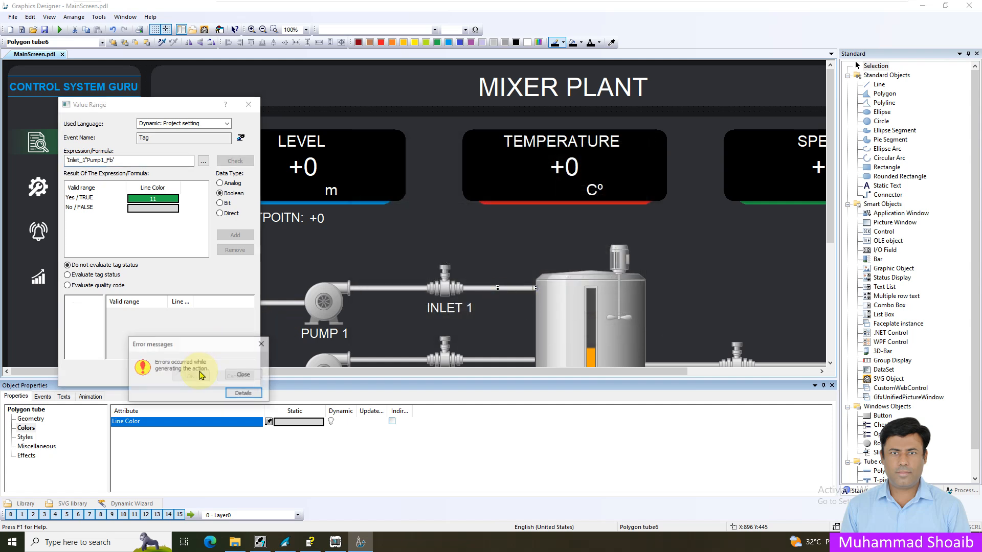
{"action": "left_click", "coordinate": [243, 374]}
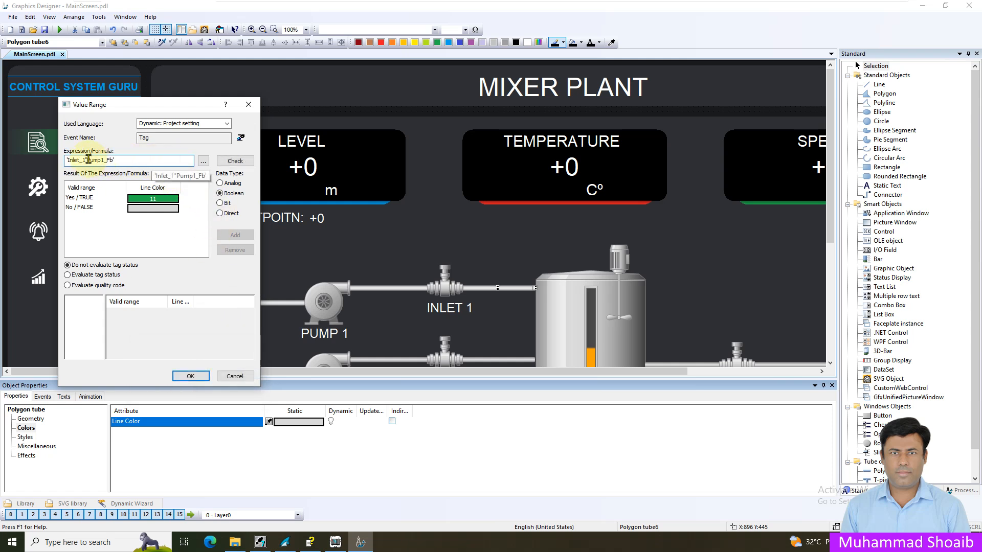
- Remove Pump1_Fb from the expression so only 'Inlet_1' remains, check the expression and apply the dialog
{"action": "left_click", "coordinate": [141, 200]}
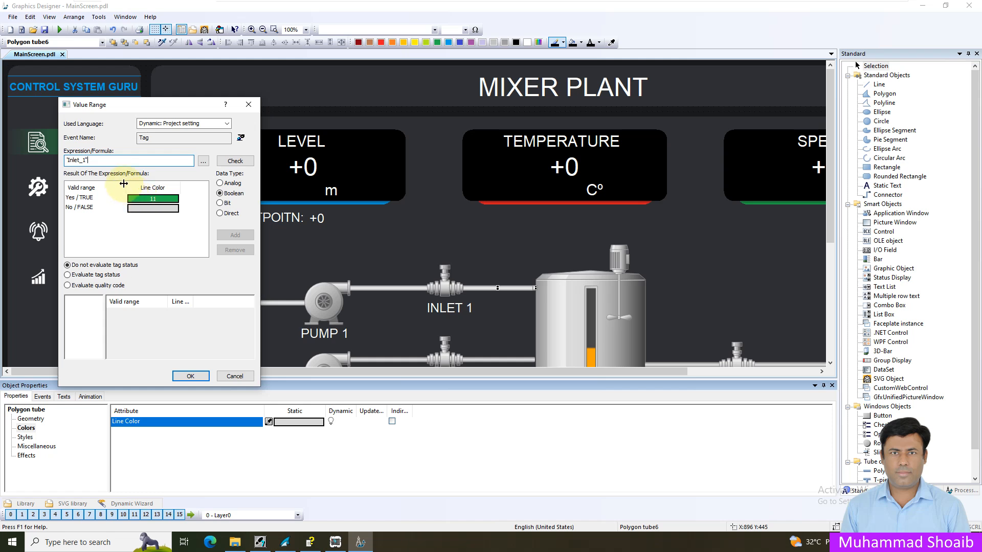
{"action": "left_click", "coordinate": [230, 162]}
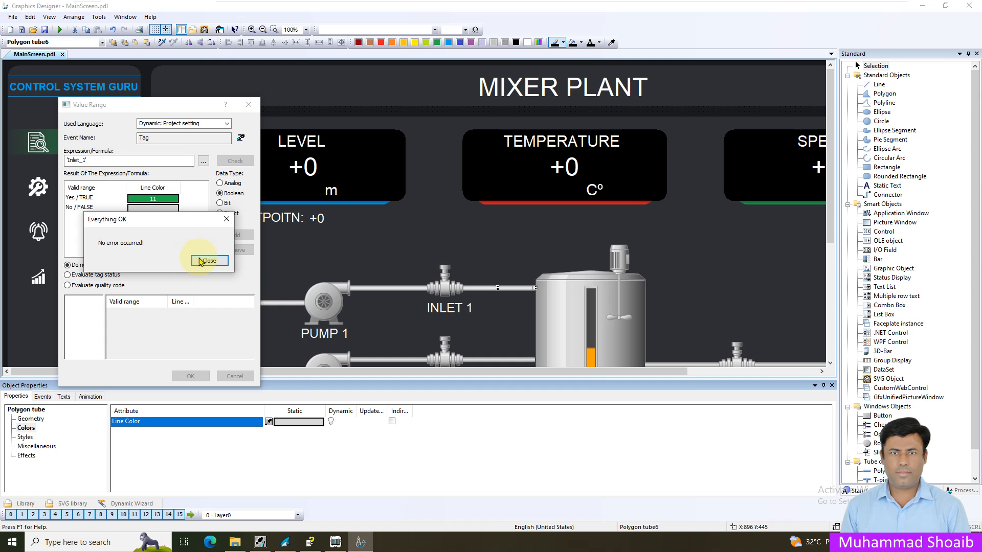
{"action": "left_click", "coordinate": [209, 261]}
{"action": "left_click", "coordinate": [187, 377]}
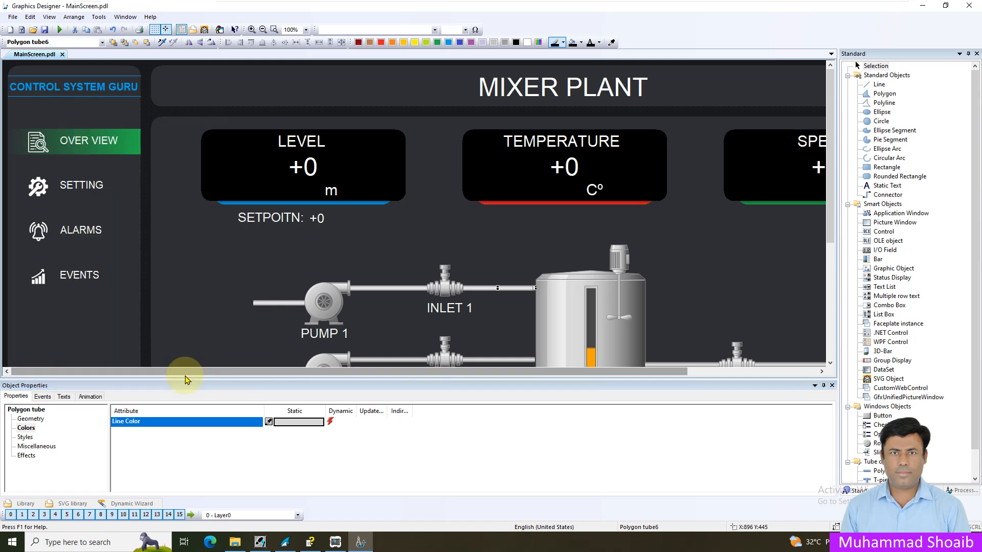
- Save the MainScreen.pdl picture and activate it in WinCC Runtime
{"action": "left_click", "coordinate": [45, 30]}
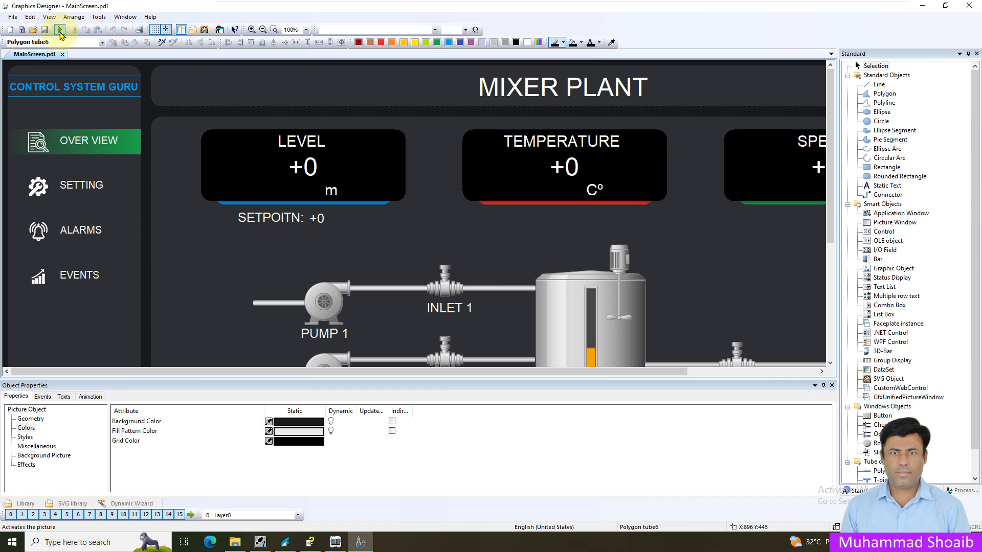
{"action": "left_click", "coordinate": [59, 30]}
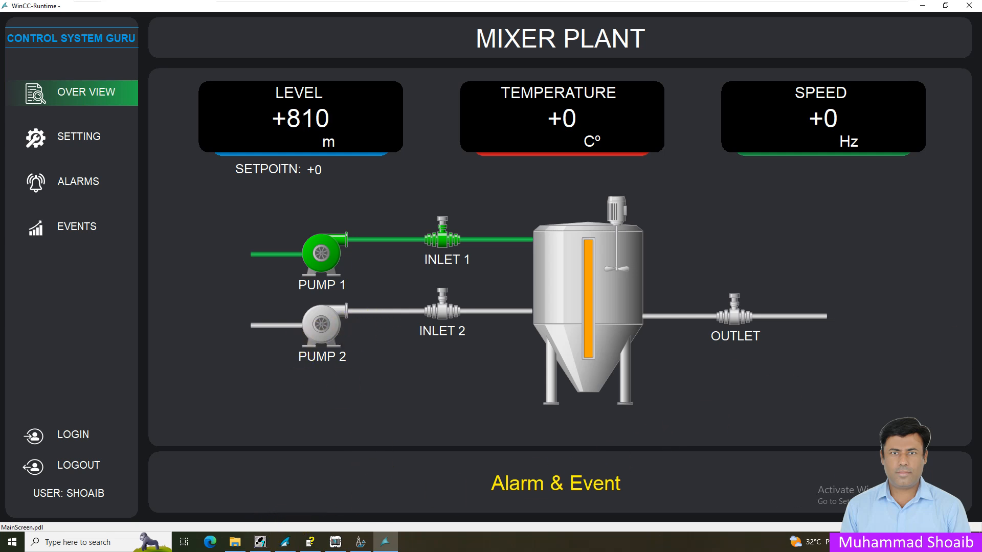
- Switch to S7-PLCSIM and turn off bits 0 and 4 of input byte IB 0
{"action": "left_click", "coordinate": [336, 543]}
{"action": "left_click", "coordinate": [392, 494]}
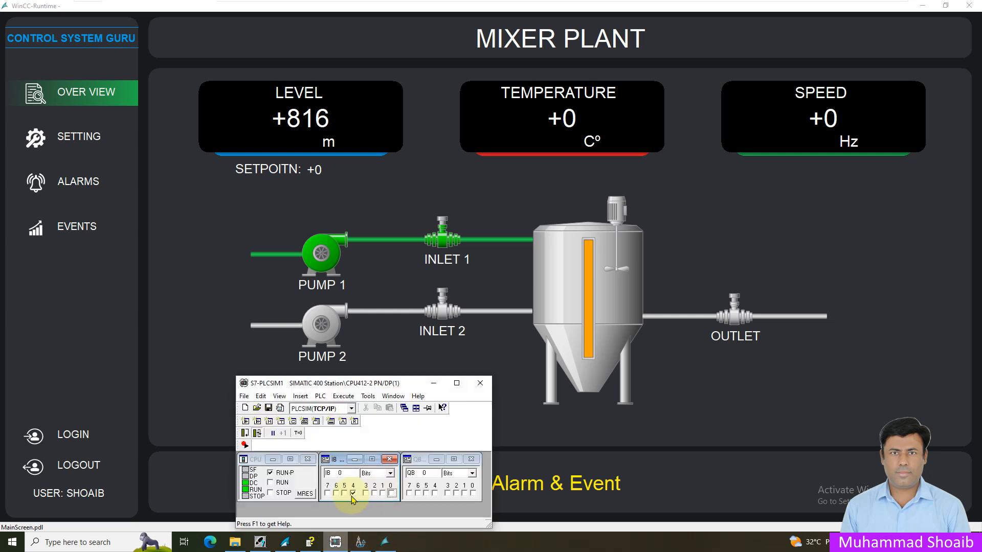
{"action": "left_click", "coordinate": [351, 494]}
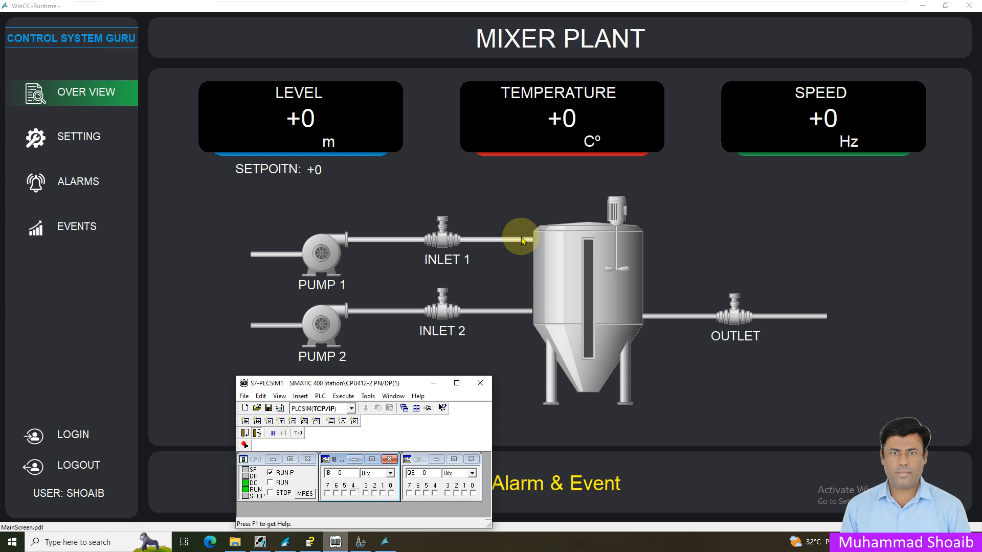
- Test the tube colors by switching IB 0 bit 0 on and off, finally turn on bits 0 and 4 together, and minimize the simulator
{"action": "left_click", "coordinate": [392, 494]}
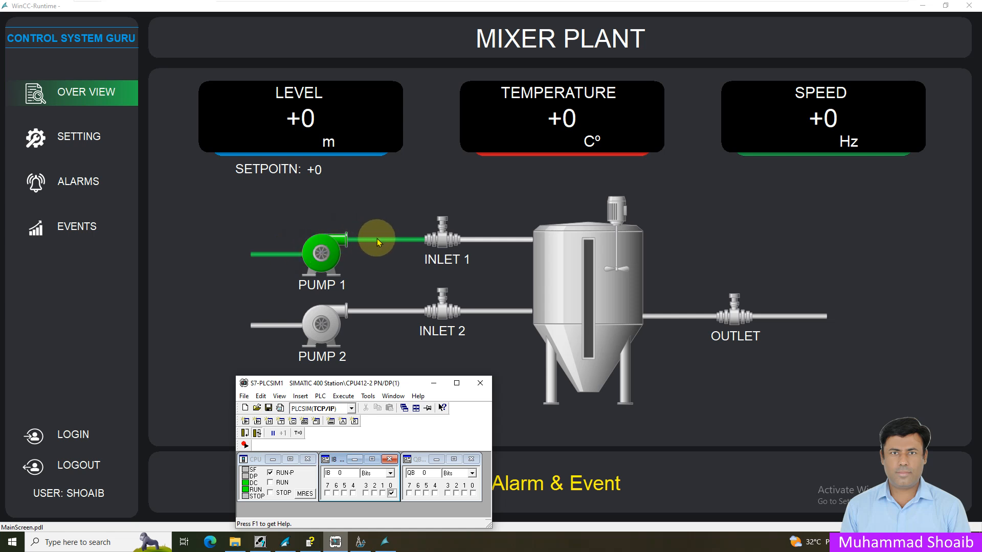
{"action": "left_click", "coordinate": [392, 494]}
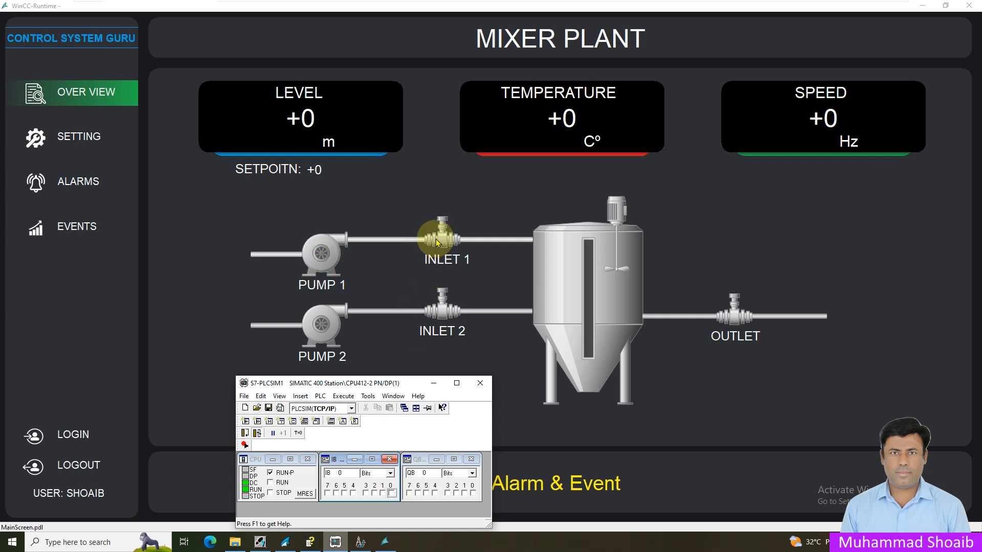
{"action": "left_click", "coordinate": [392, 494]}
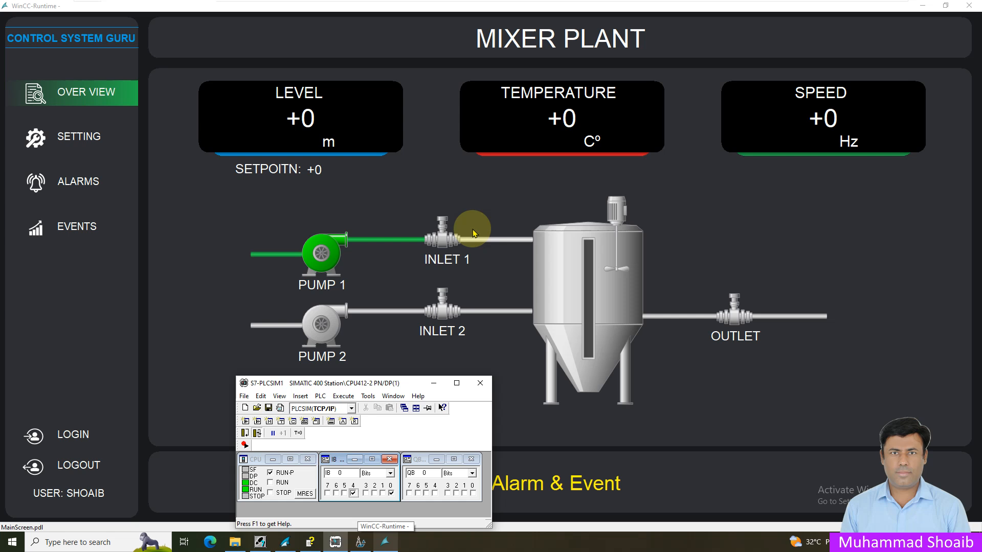
{"action": "left_click", "coordinate": [432, 233]}
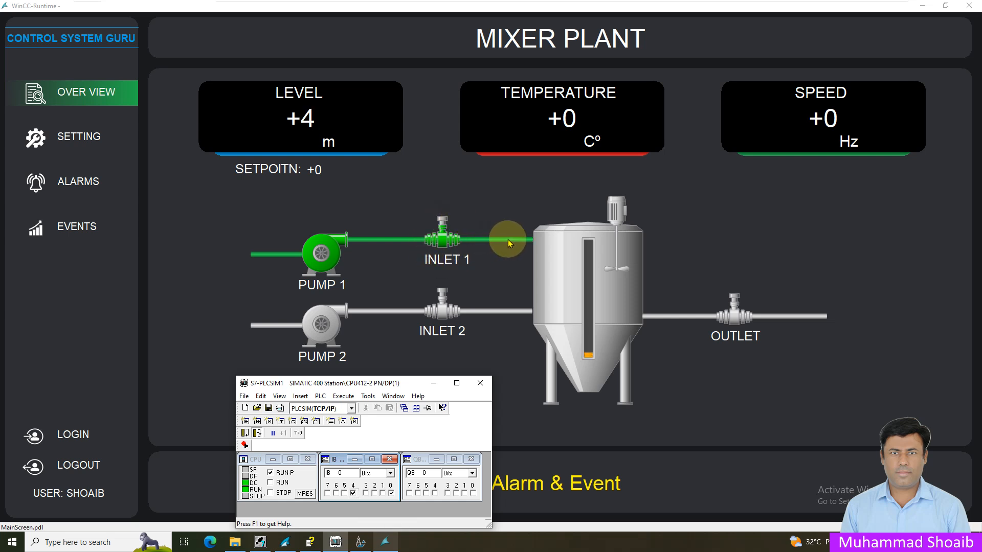
{"action": "left_click", "coordinate": [434, 385]}
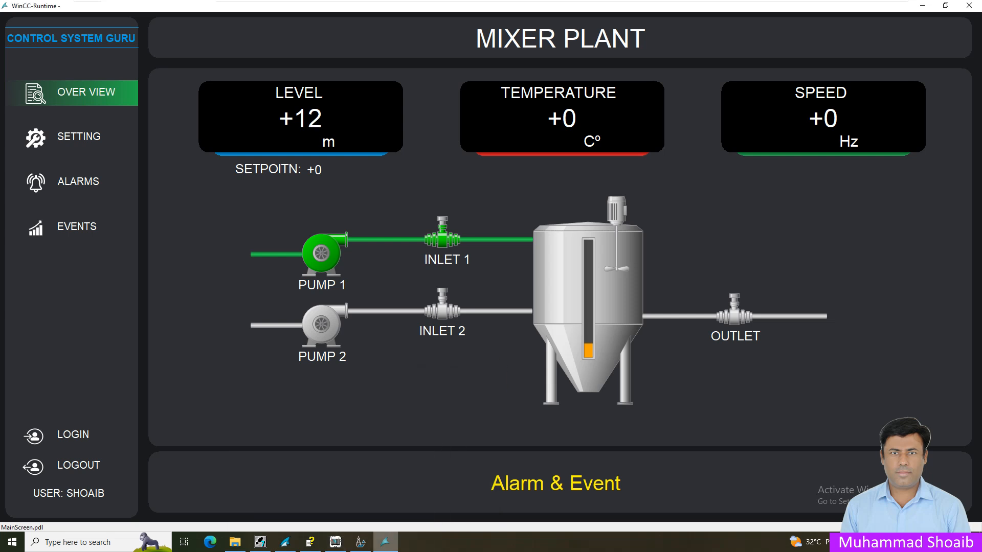